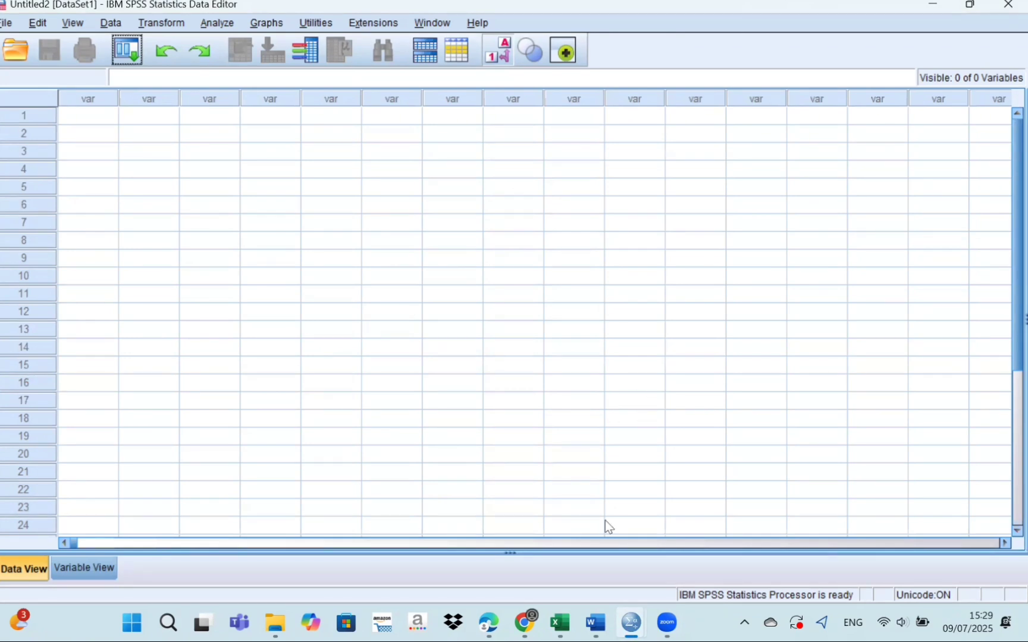
# Copy the Sex values in B2:B125 from the Excel sheet Writing Achievement into the first column of the SPSS dataset.
pyautogui.click(558, 621)
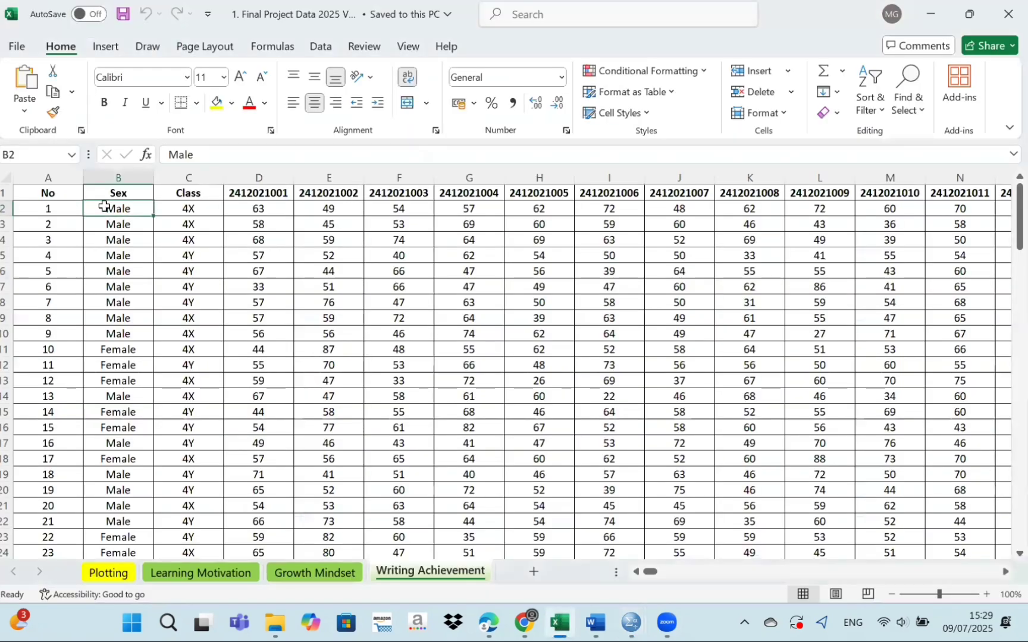
pyautogui.moveTo(105, 207)
pyautogui.mouseDown()
pyautogui.moveTo(141, 256)
pyautogui.moveTo(135, 621)
pyautogui.moveTo(126, 516)
pyautogui.moveTo(128, 528)
pyautogui.mouseUp()
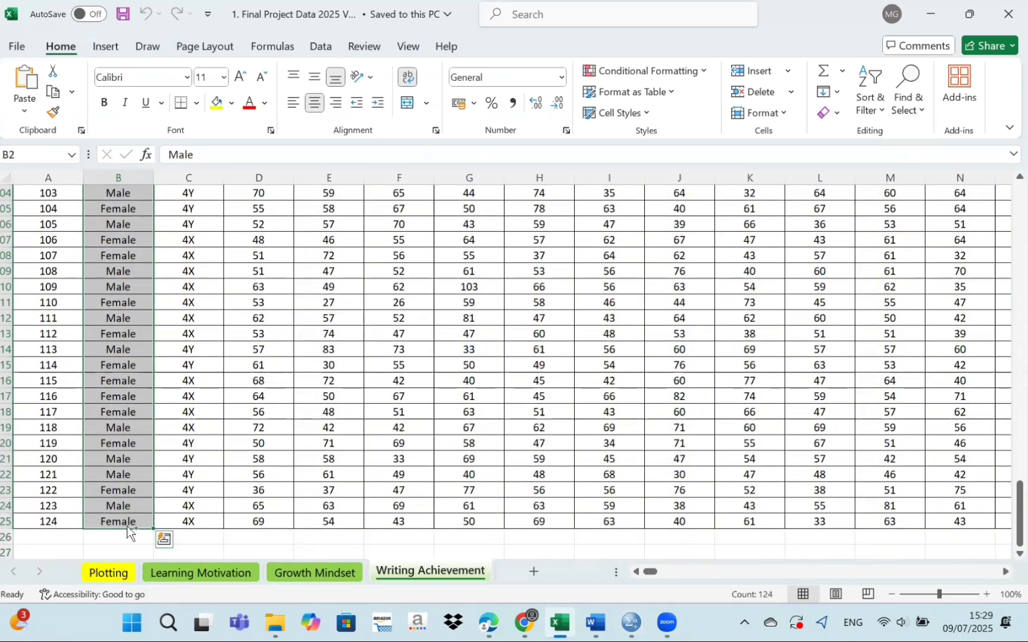
pyautogui.hotkey('ctrl', 'c')
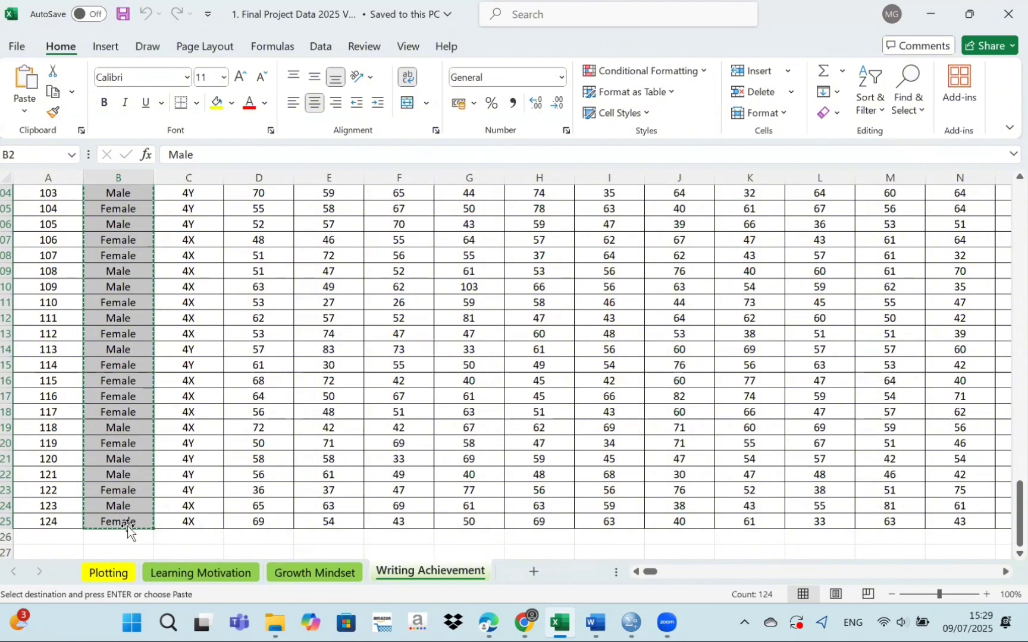
pyautogui.click(635, 621)
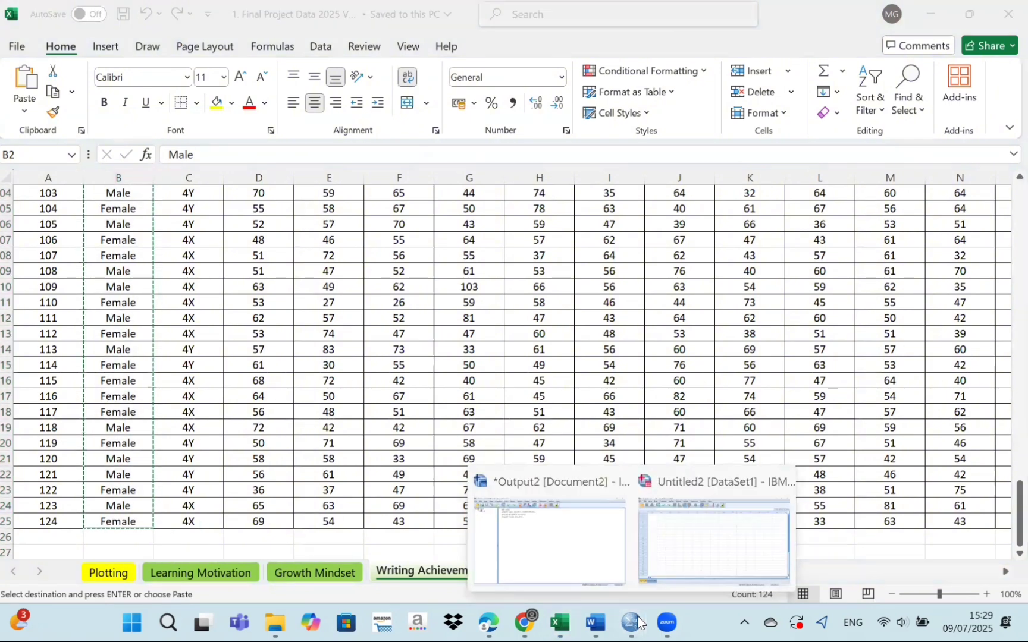
pyautogui.click(697, 526)
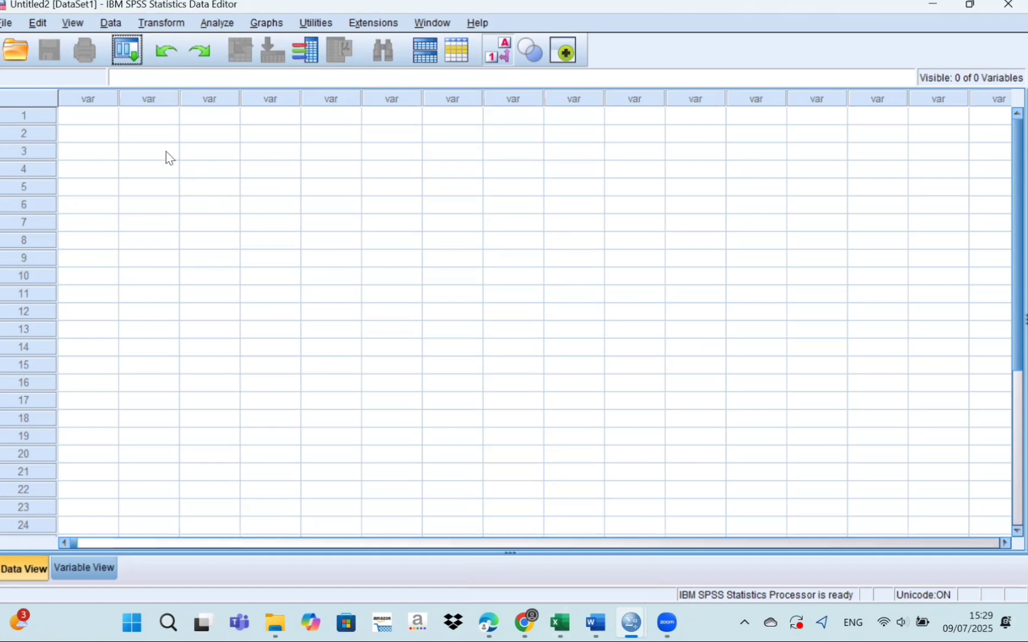
pyautogui.click(100, 118)
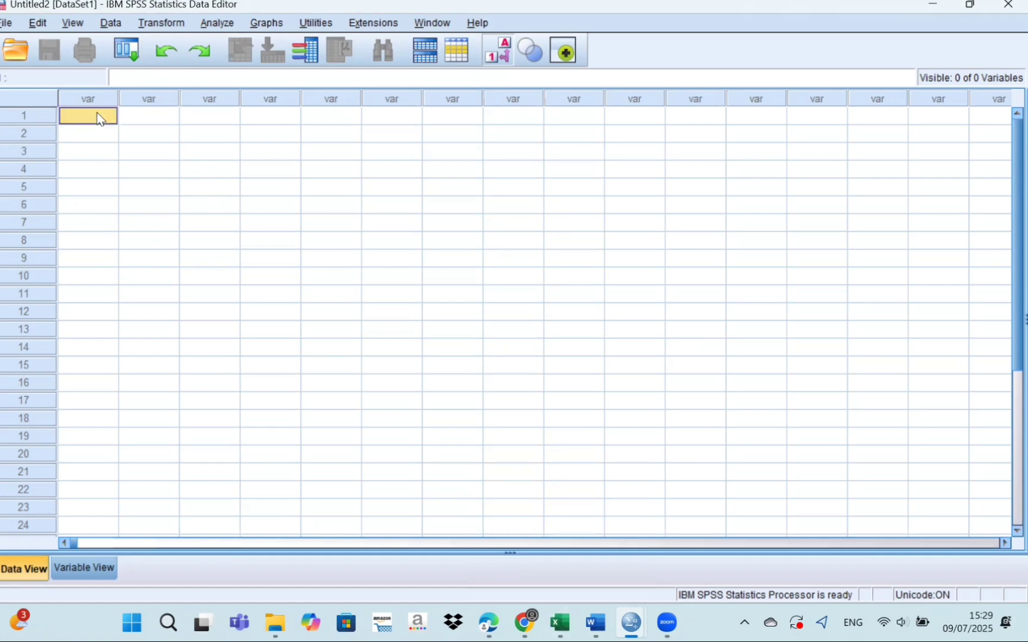
pyautogui.hotkey('ctrl', 'v')
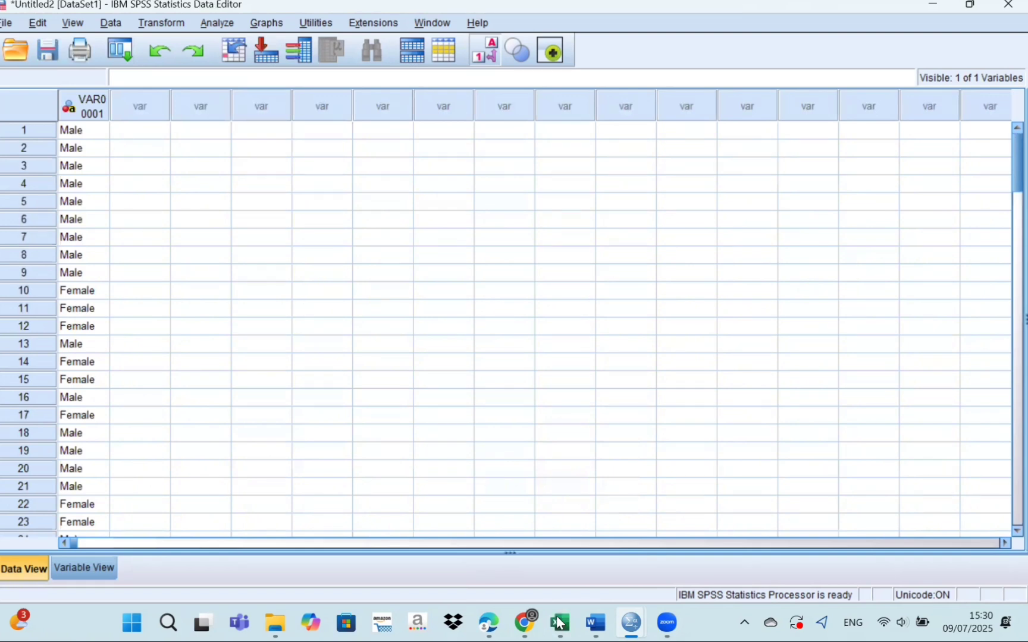
# Switch to Excel and copy the scores in FM2:FM125 of the Writing Achievement sheet.
pyautogui.moveTo(559, 623)
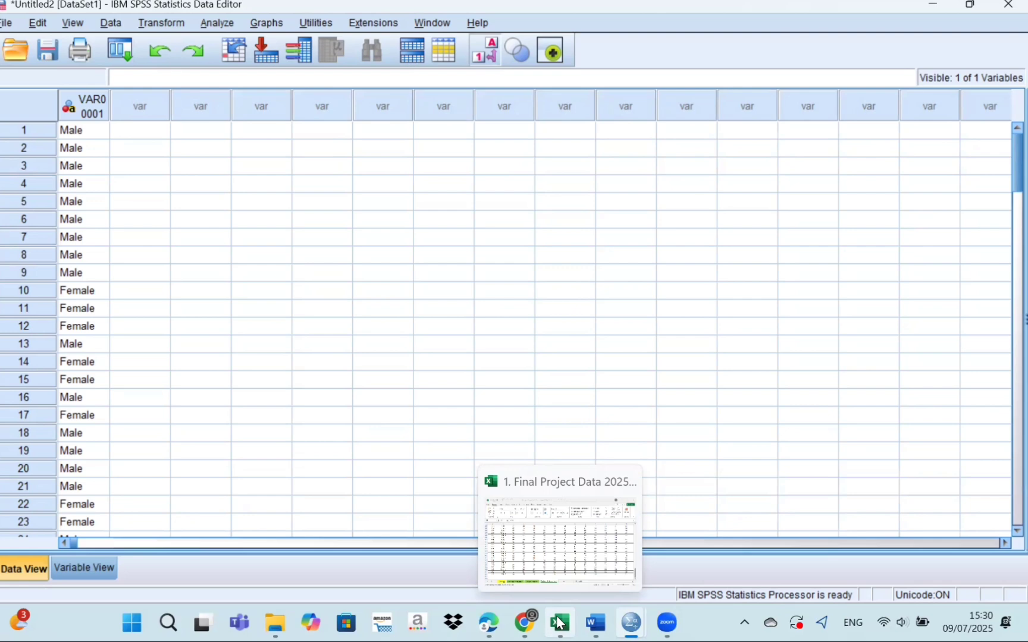
pyautogui.click(559, 622)
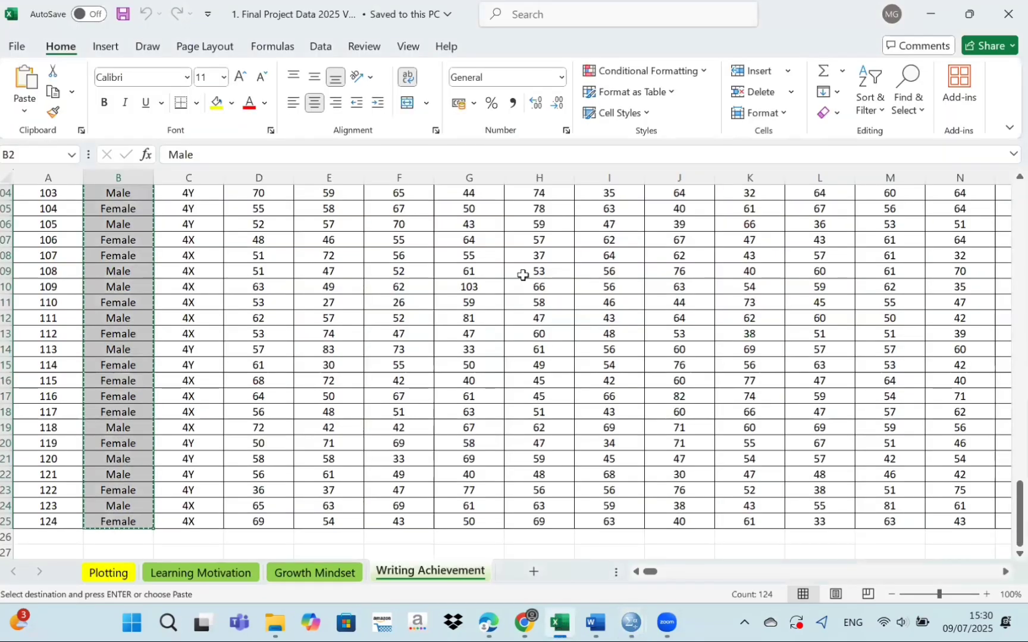
pyautogui.hscroll(11, 522, 275)
pyautogui.scroll(20, 523, 274)
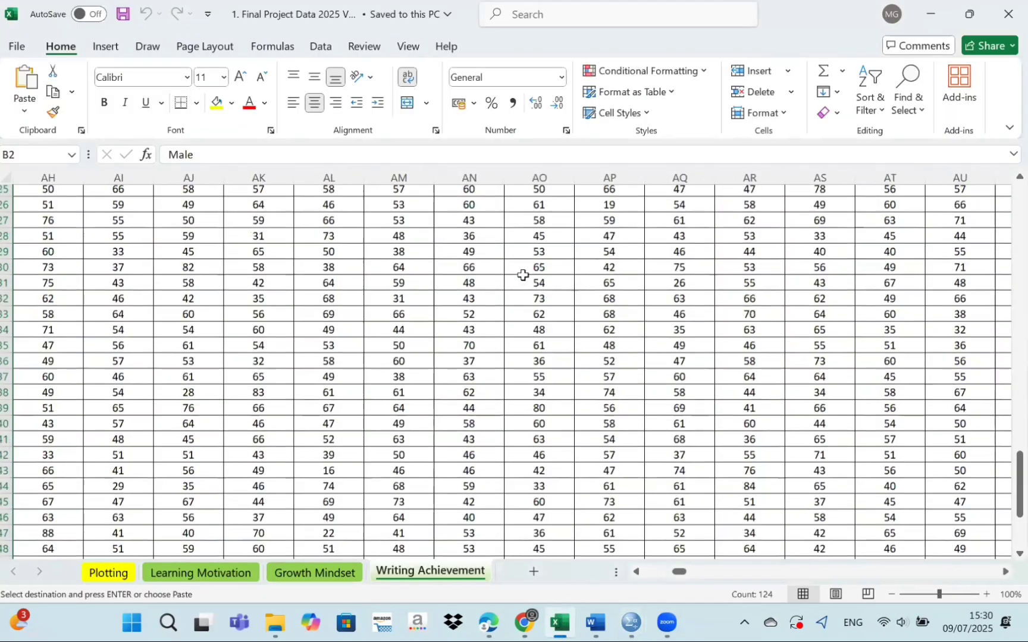
pyautogui.scroll(8, 523, 275)
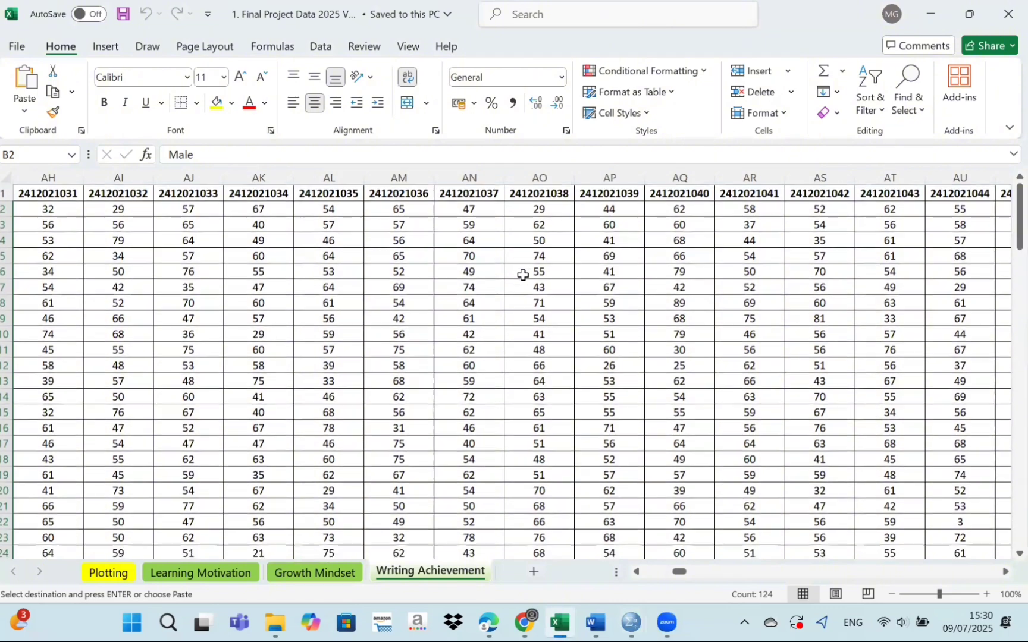
pyautogui.hscroll(16, 522, 275)
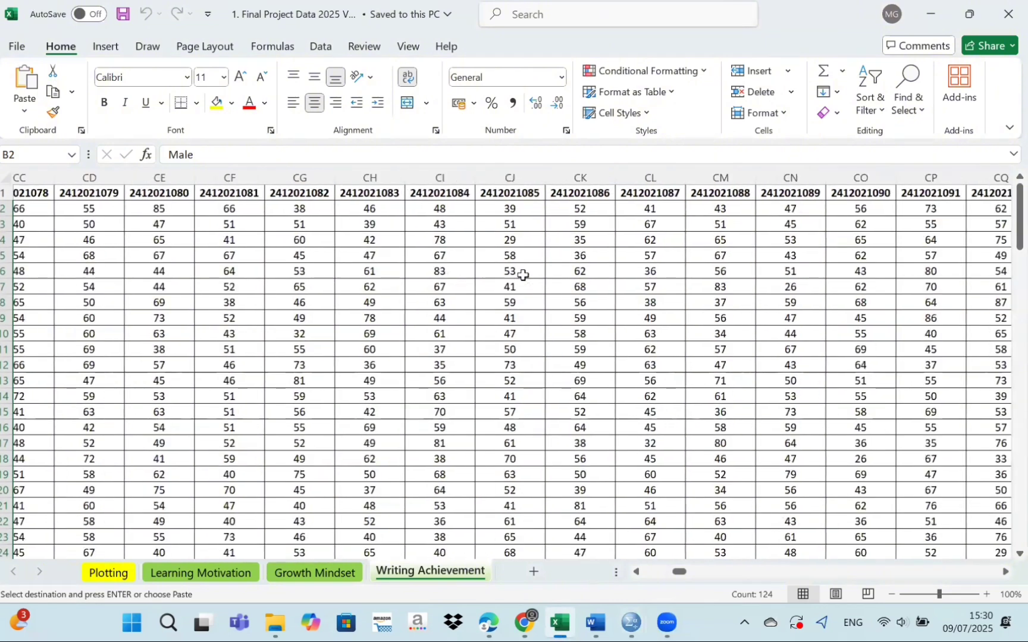
pyautogui.hscroll(6, 522, 275)
pyautogui.hscroll(20, 522, 275)
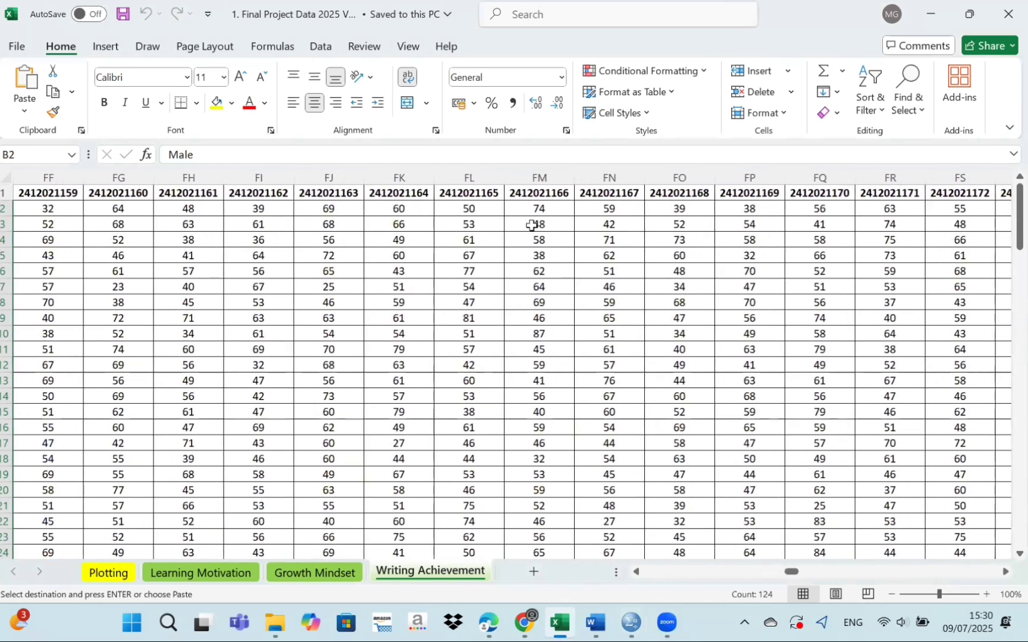
pyautogui.moveTo(526, 208); pyautogui.dragTo(542, 433)
pyautogui.hotkey('ctrl', 'c')
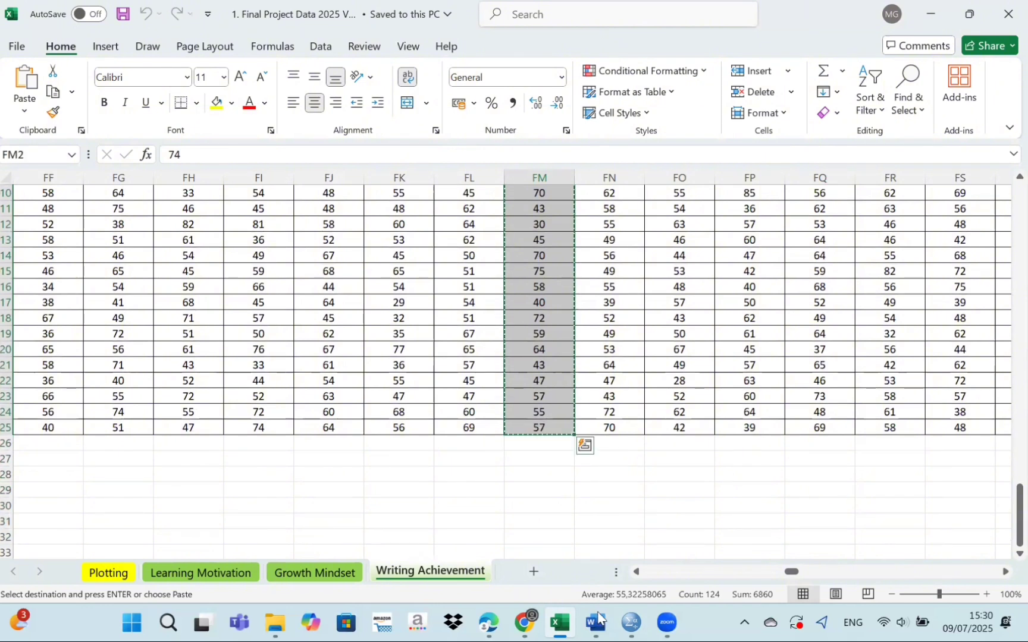
# Switch to the SPSS Data Editor and paste the copied scores into the second column, starting at row 1.
pyautogui.click(629, 622)
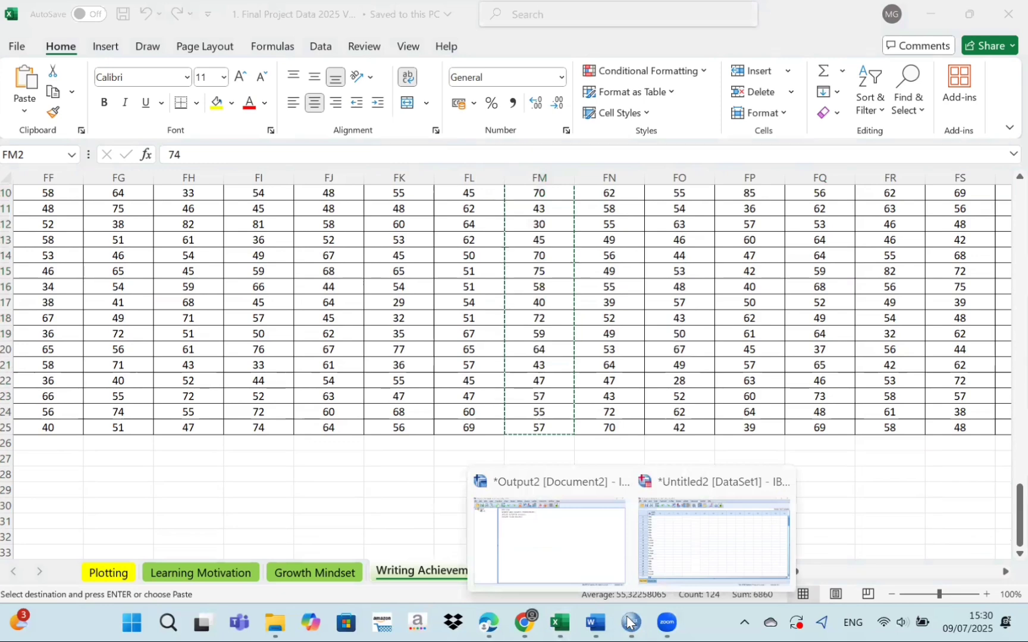
pyautogui.click(628, 622)
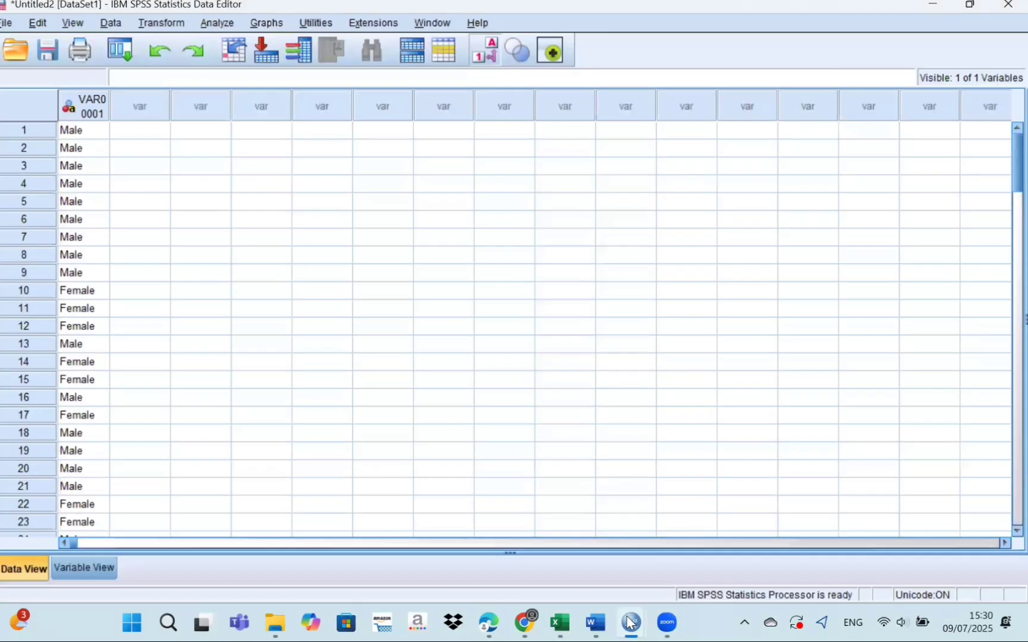
pyautogui.click(151, 136)
pyautogui.hotkey('ctrl', 'v')
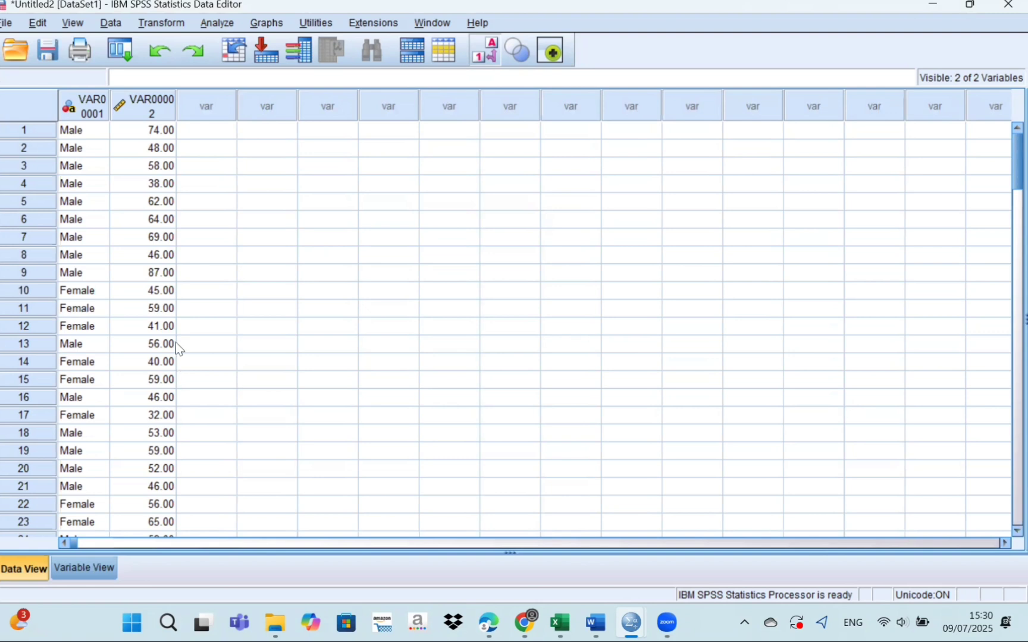
# Rename the first variable as Sex and the second variable as Score.
pyautogui.click(95, 568)
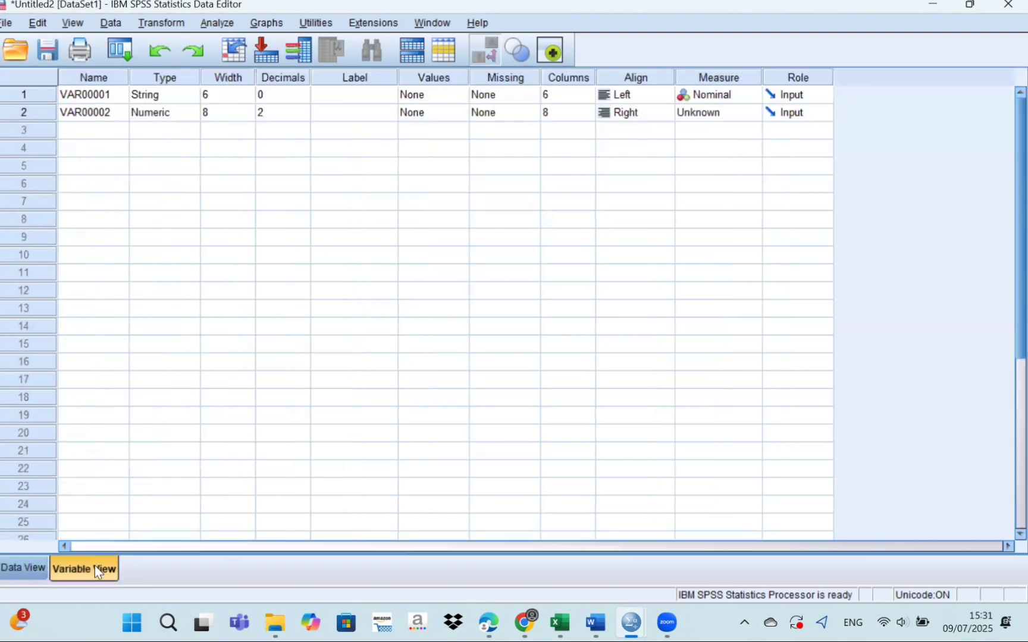
pyautogui.click(105, 93)
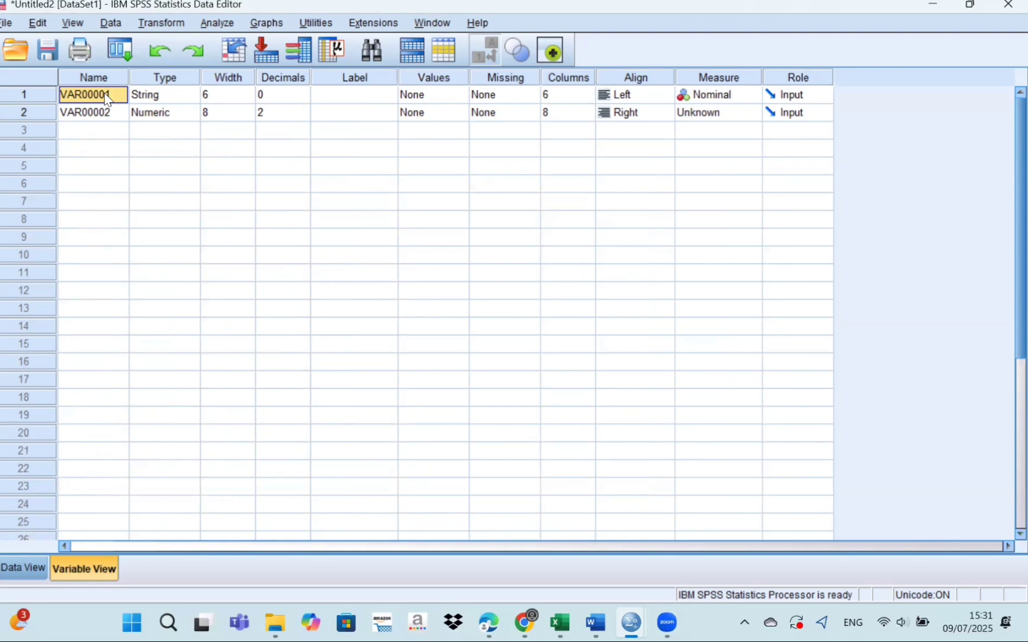
pyautogui.write('Sex')
pyautogui.click(101, 113)
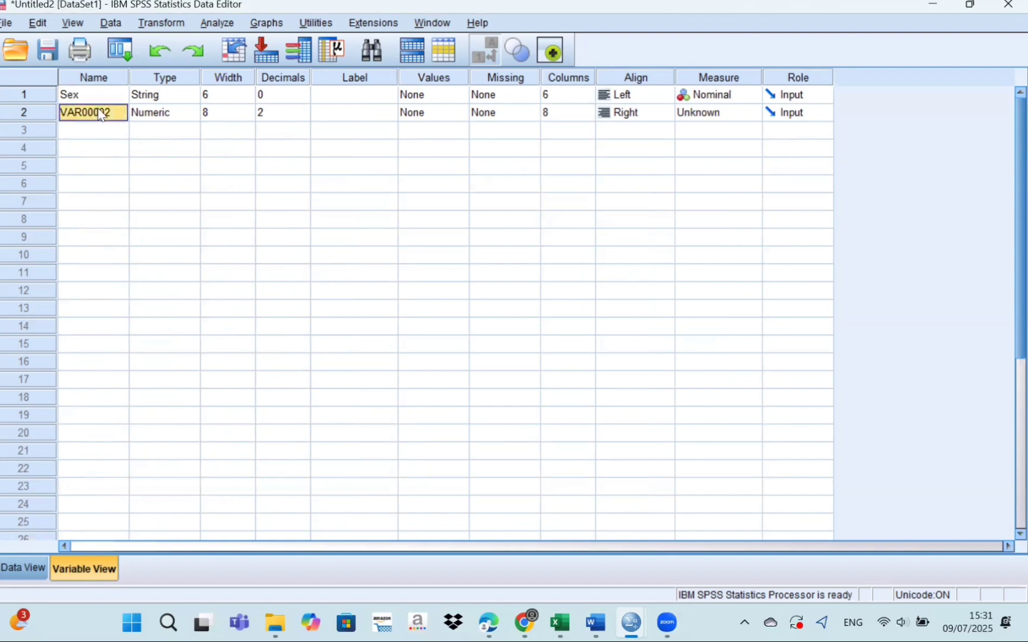
pyautogui.write('G')
pyautogui.press('BackSpace')
pyautogui.write('Score')
# Give the Score variable the label "Writting Achievement".
pyautogui.click(325, 120)
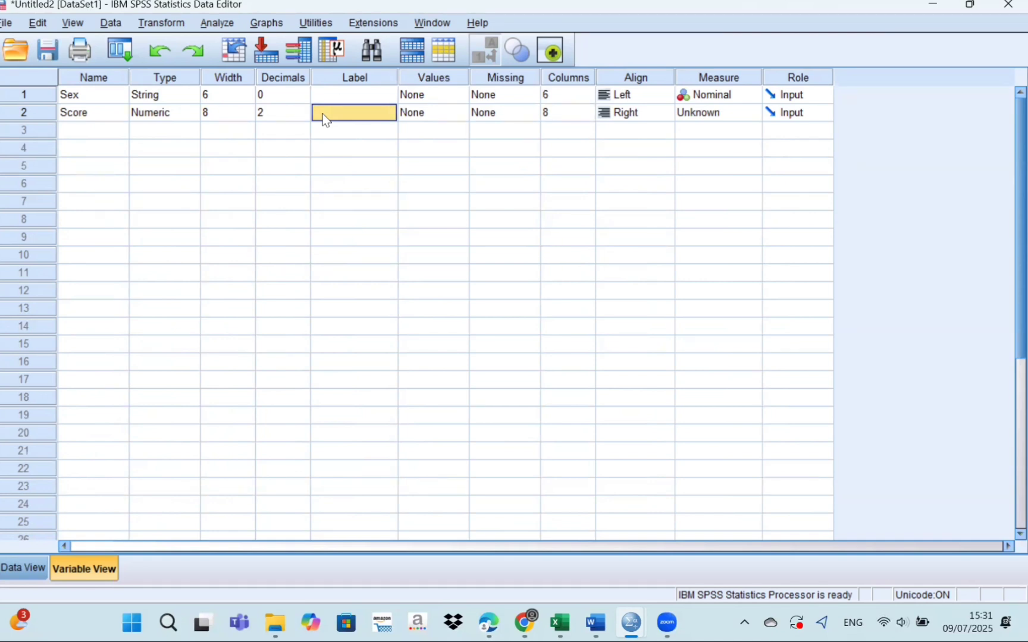
pyautogui.write('W')
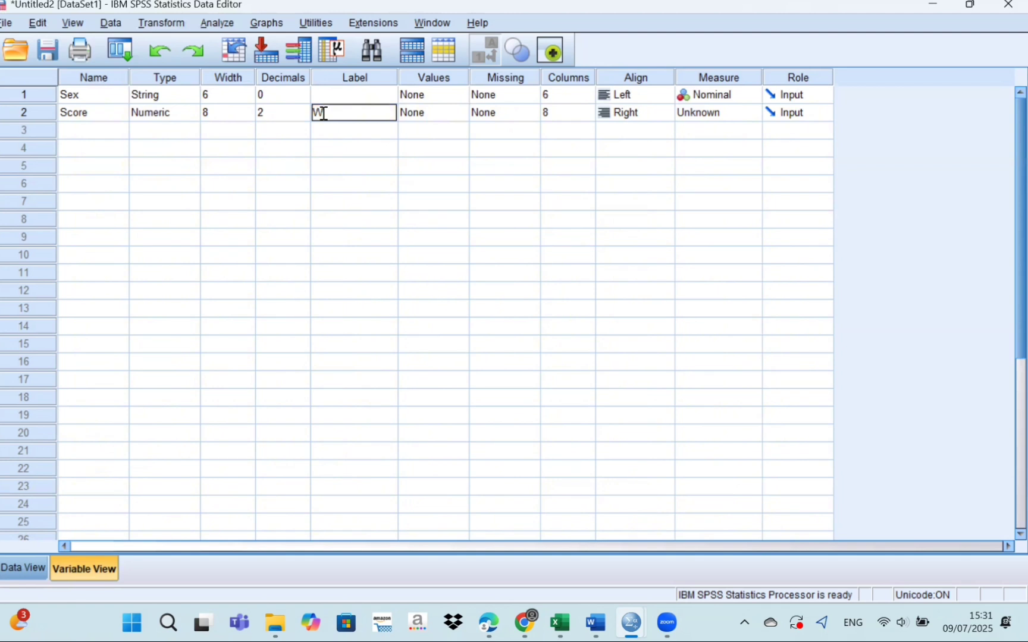
pyautogui.write('riti')
pyautogui.write('ting A')
pyautogui.write('chieve')
pyautogui.write('ment')
# Define value labels for the Sex variable: M as Male and F as Female.
pyautogui.click(439, 90)
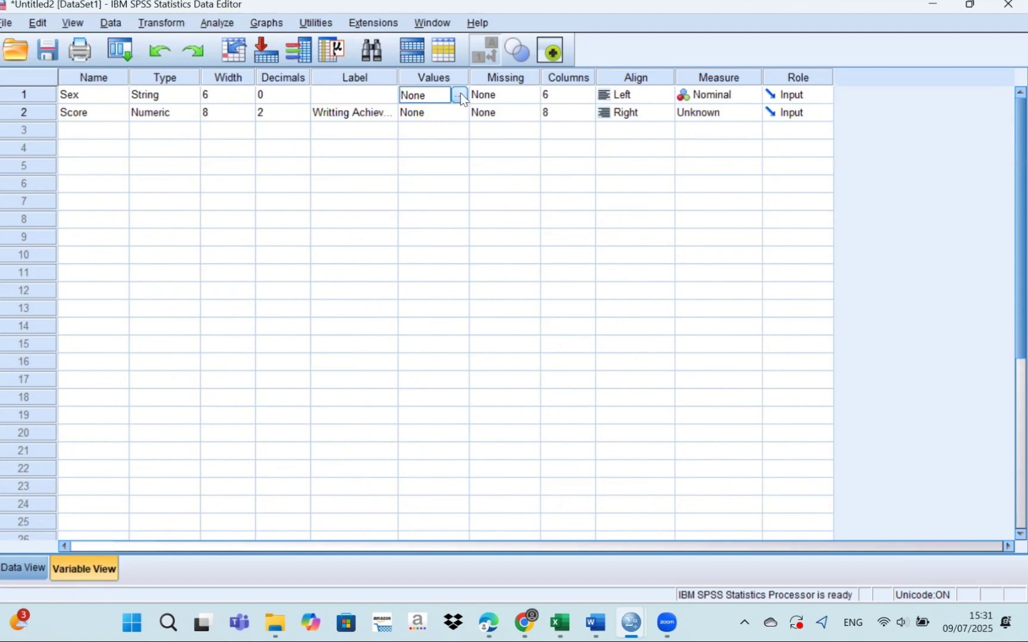
pyautogui.click(460, 95)
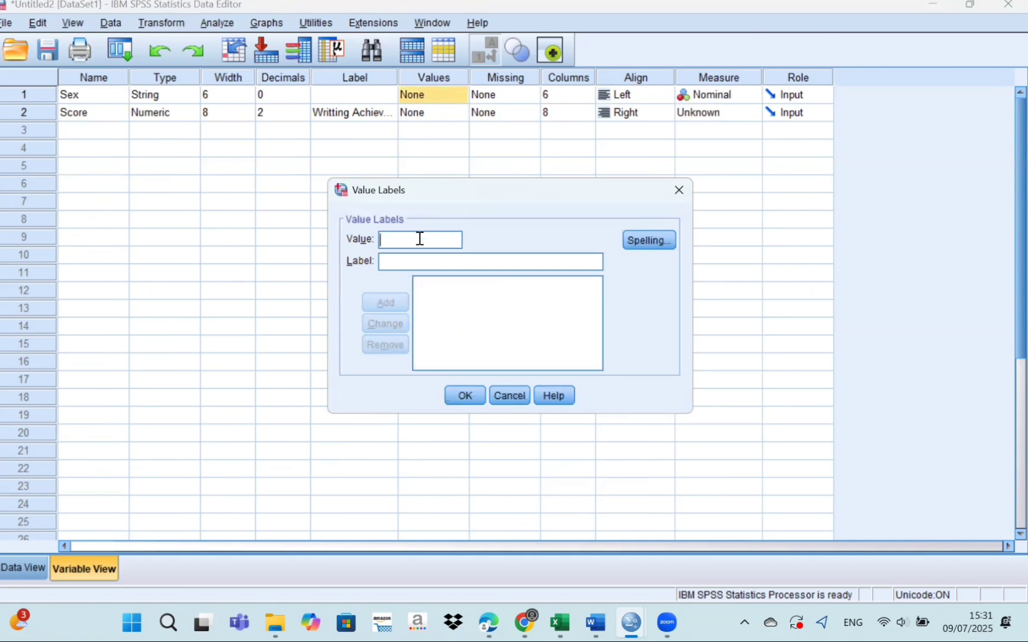
pyautogui.write('M')
pyautogui.click(421, 260)
pyautogui.write('M')
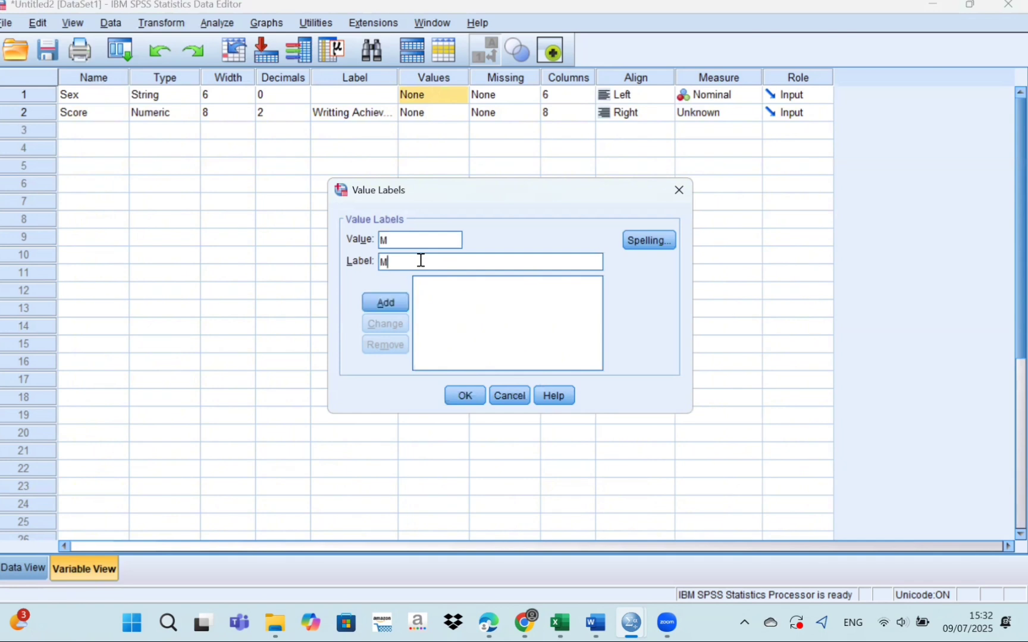
pyautogui.write('ale')
pyautogui.click(396, 304)
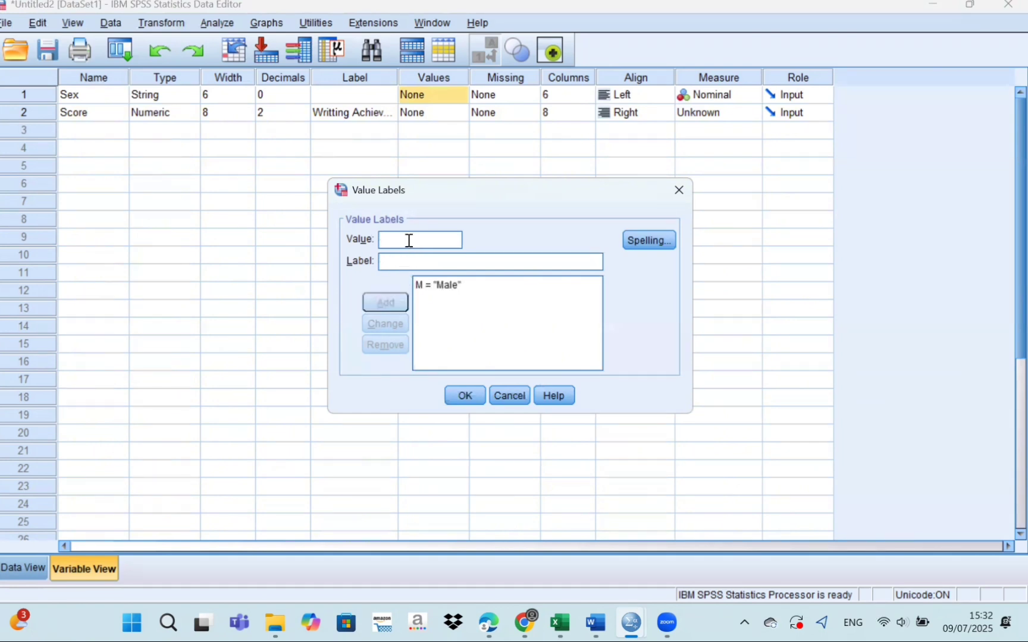
pyautogui.write('F')
pyautogui.click(418, 257)
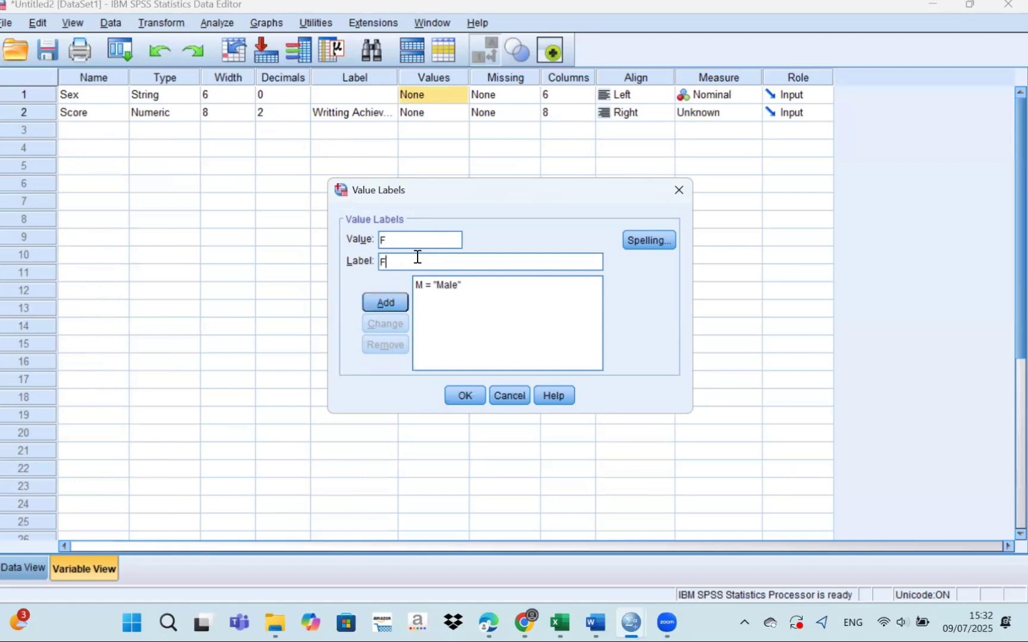
pyautogui.write('Female')
pyautogui.click(399, 294)
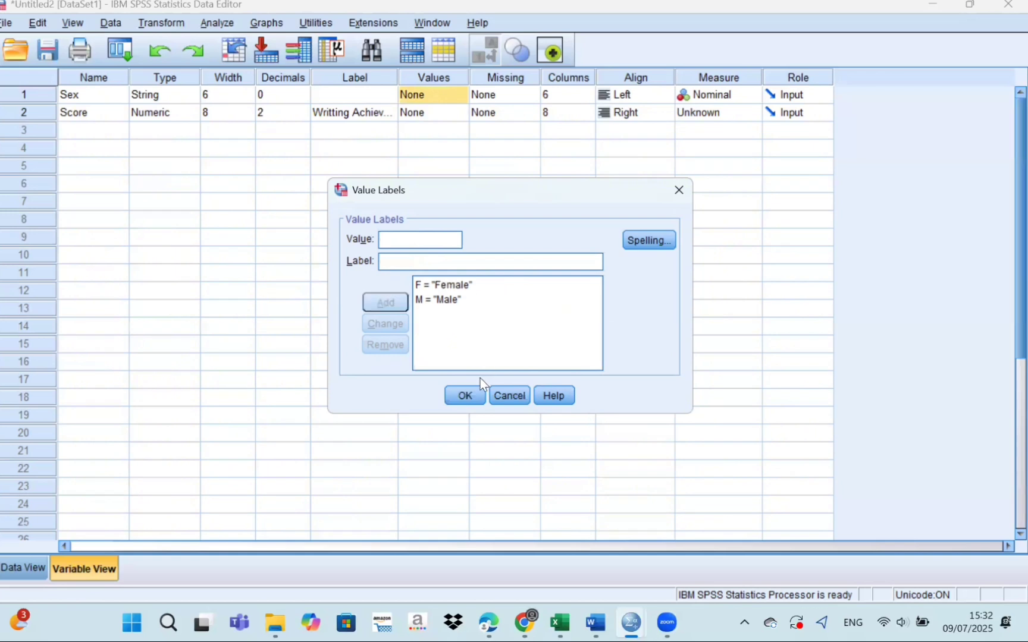
pyautogui.click(466, 395)
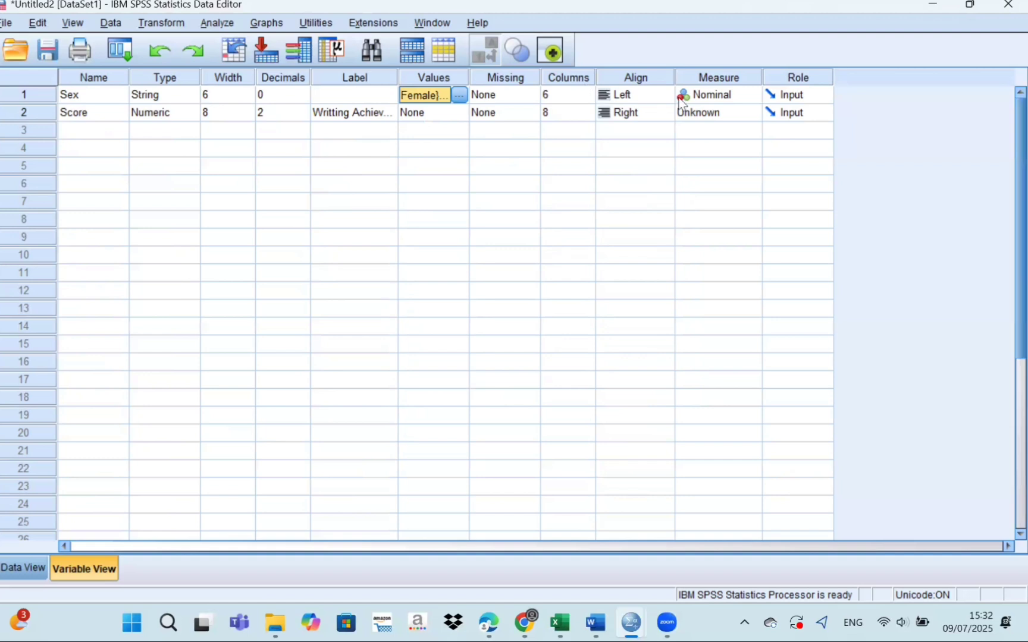
# Set the measurement level of Sex to Nominal and of Score to Scale.
pyautogui.click(718, 99)
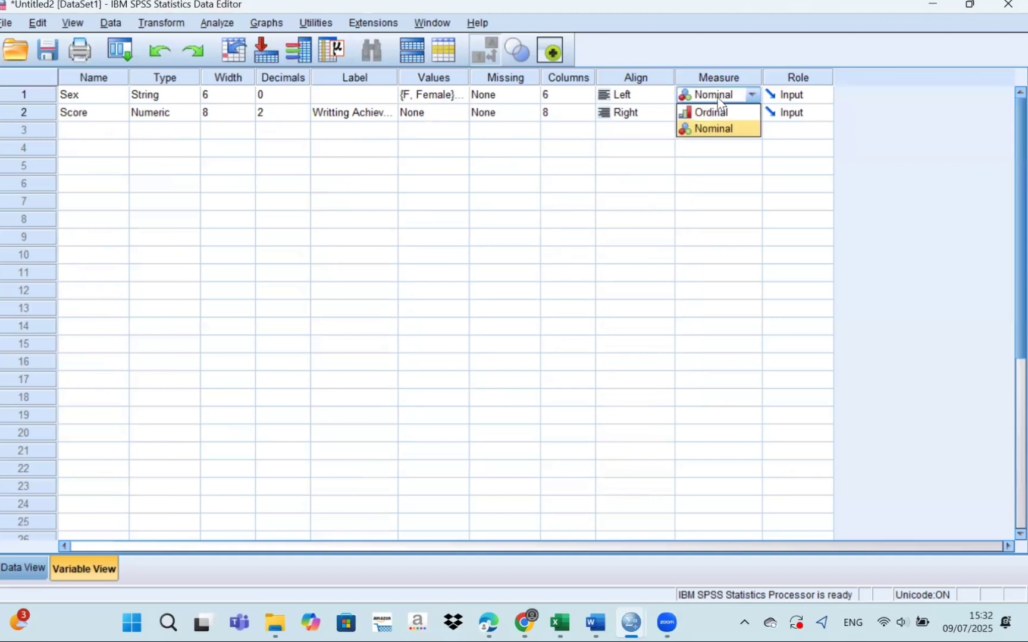
pyautogui.click(720, 129)
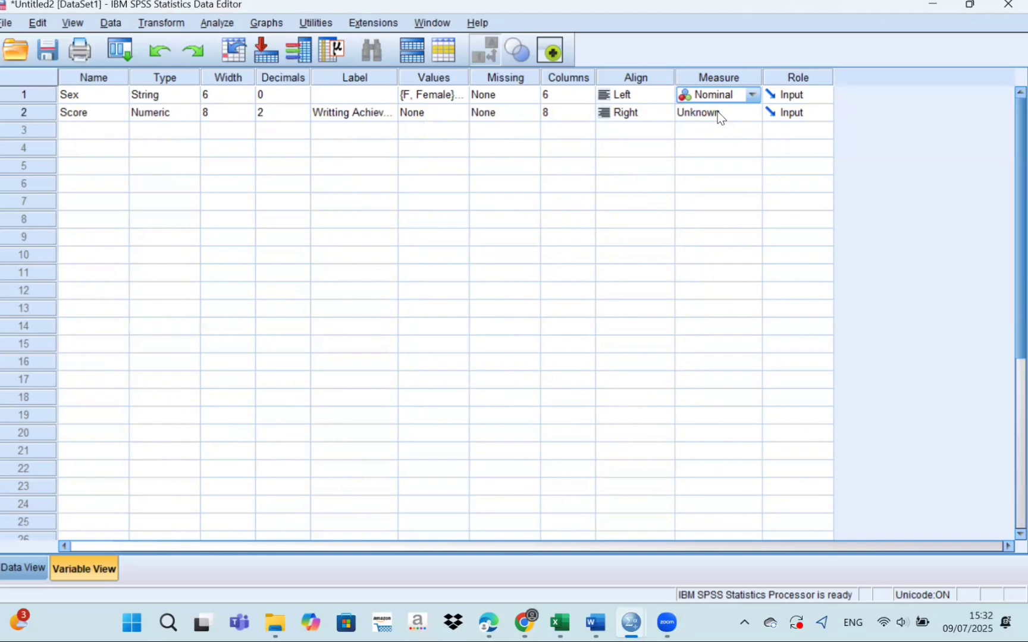
pyautogui.click(717, 111)
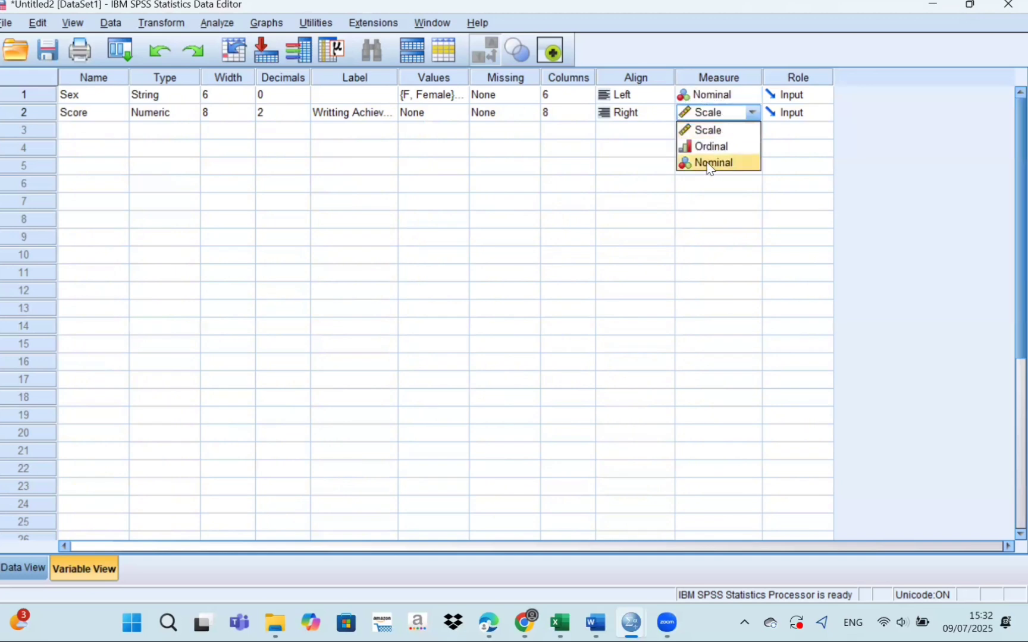
pyautogui.click(718, 131)
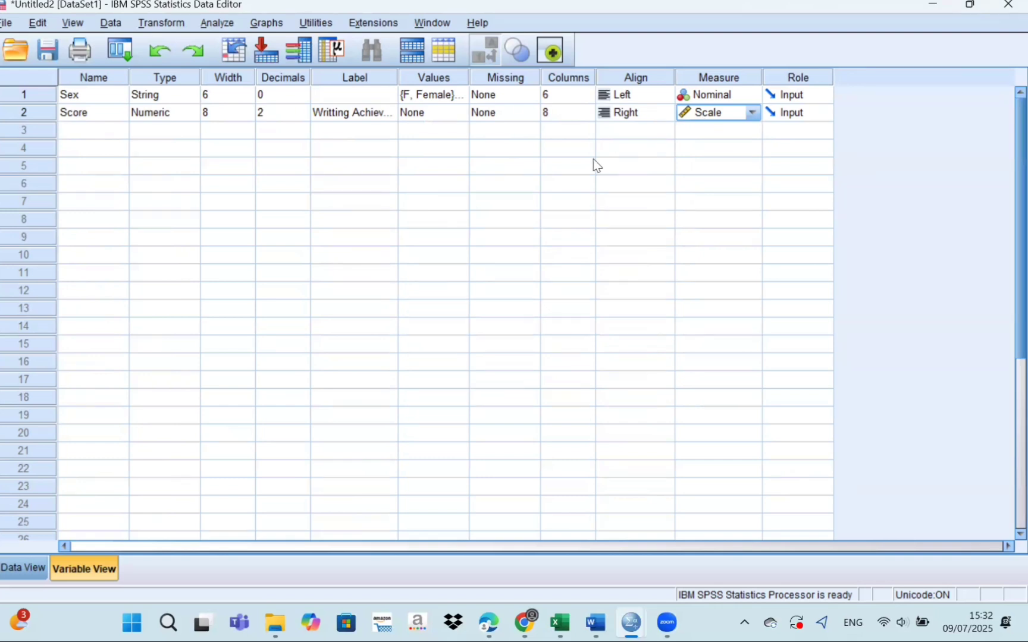
# Set up an Explore analysis with Writting Achievement as the dependent variable and Sex as the factor.
pyautogui.click(29, 565)
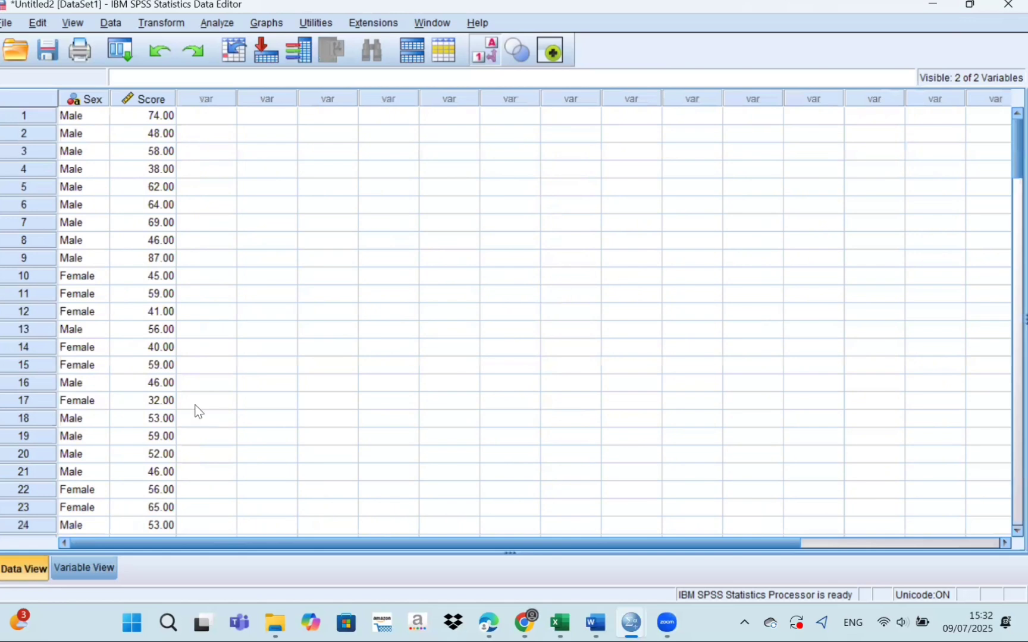
pyautogui.click(210, 22)
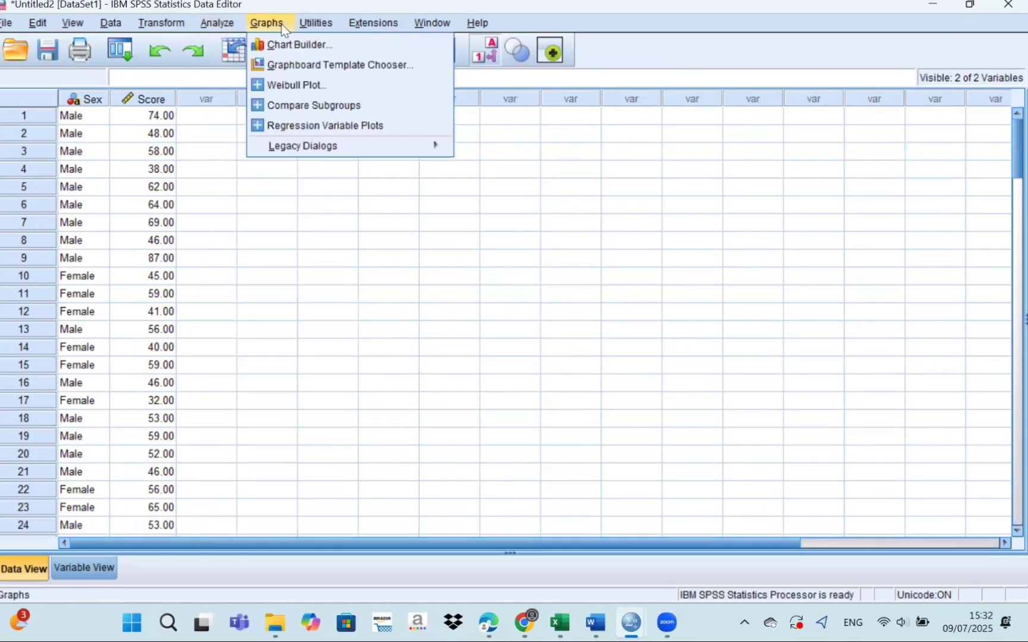
pyautogui.moveTo(258, 62)
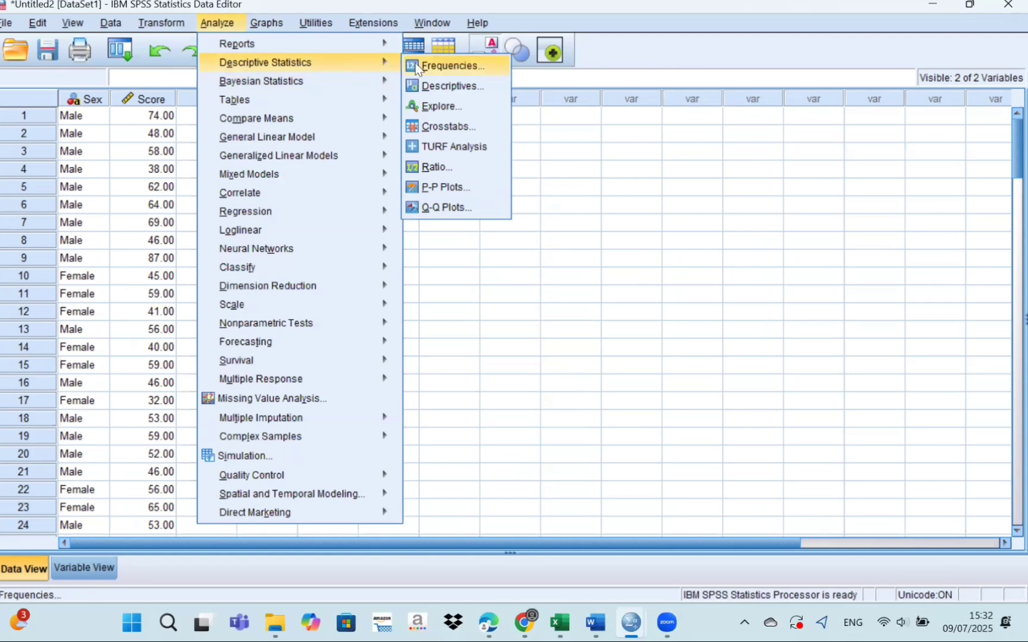
pyautogui.click(444, 106)
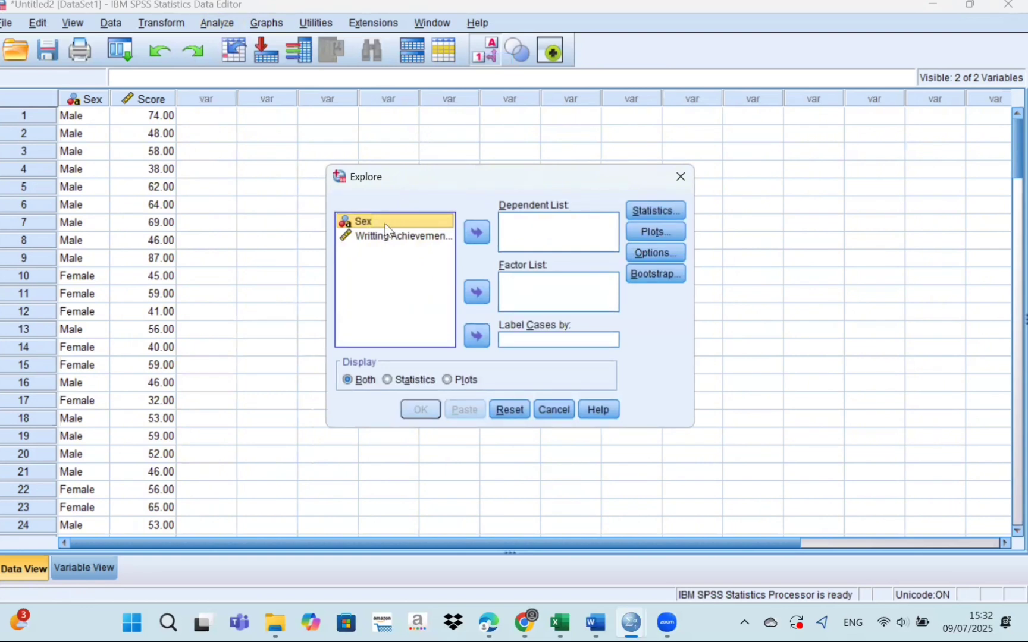
pyautogui.click(475, 292)
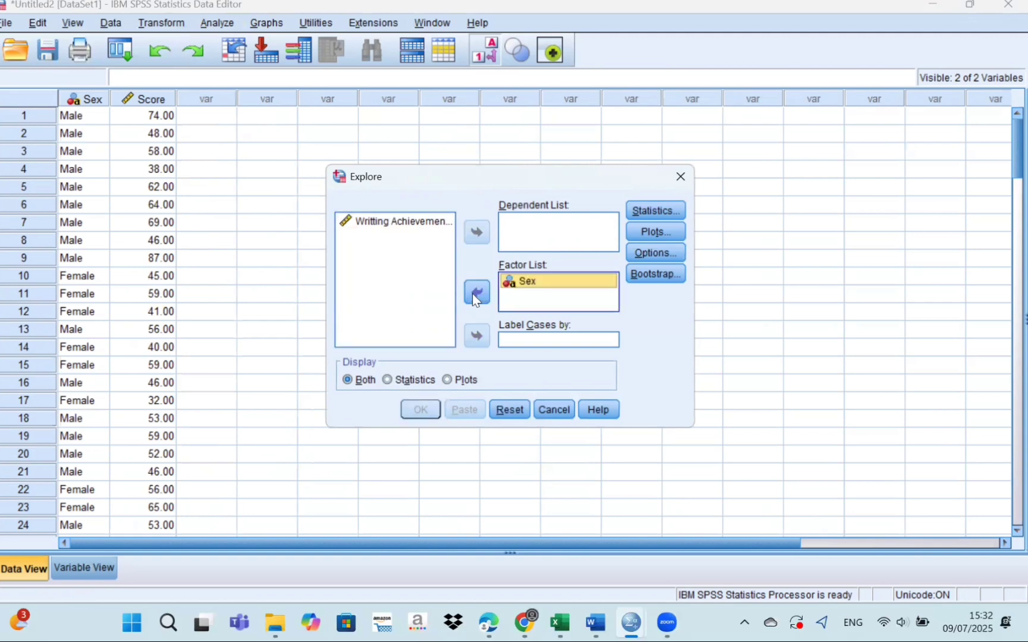
pyautogui.click(410, 221)
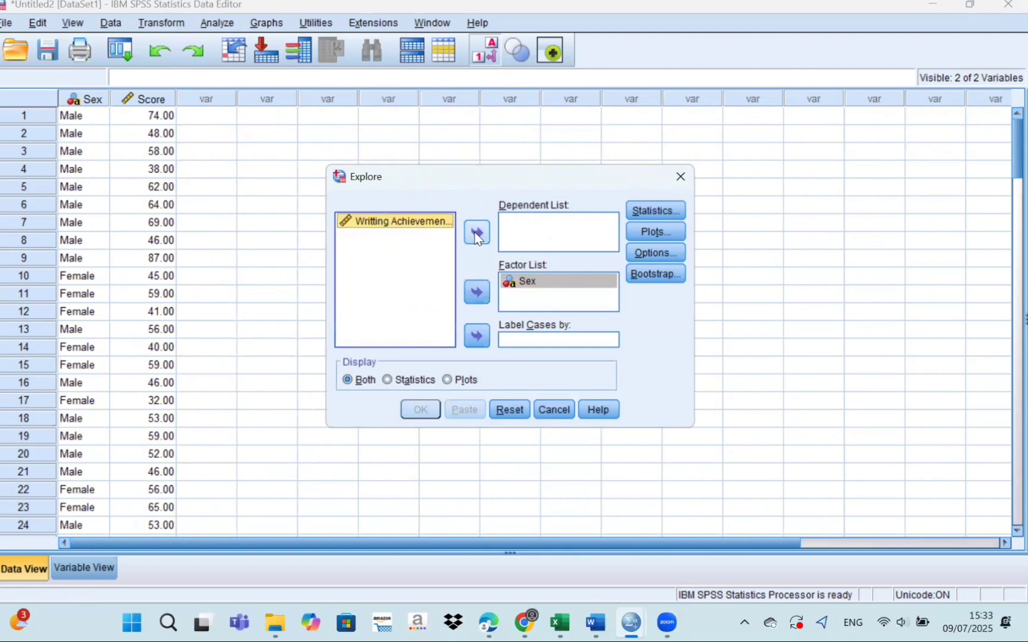
pyautogui.click(476, 235)
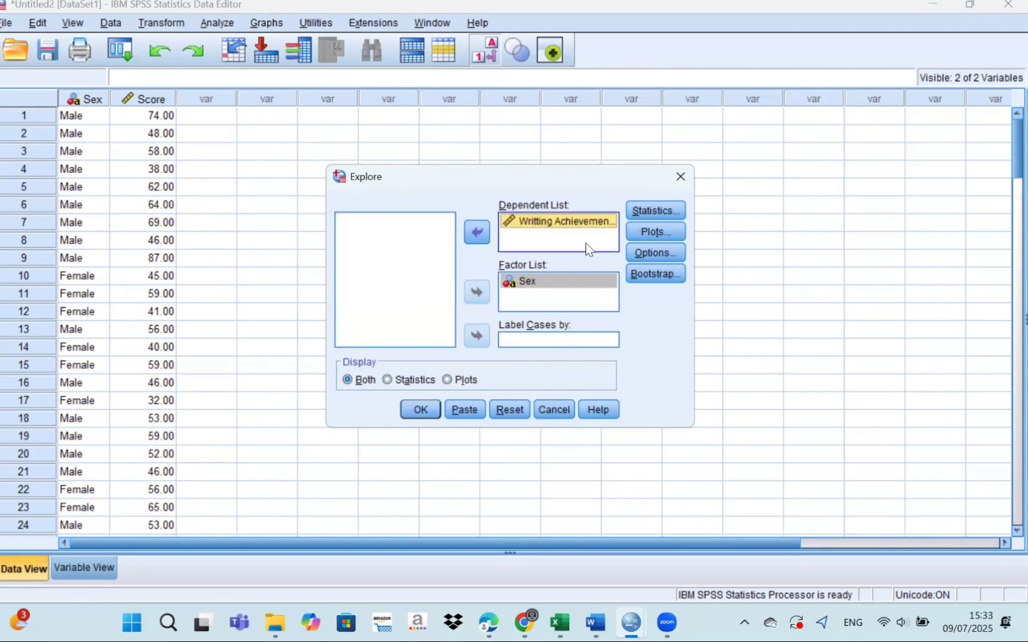
# Add a histogram, normality plots with tests and a power-estimation Levene test to the plots, and run the Explore analysis.
pyautogui.click(635, 231)
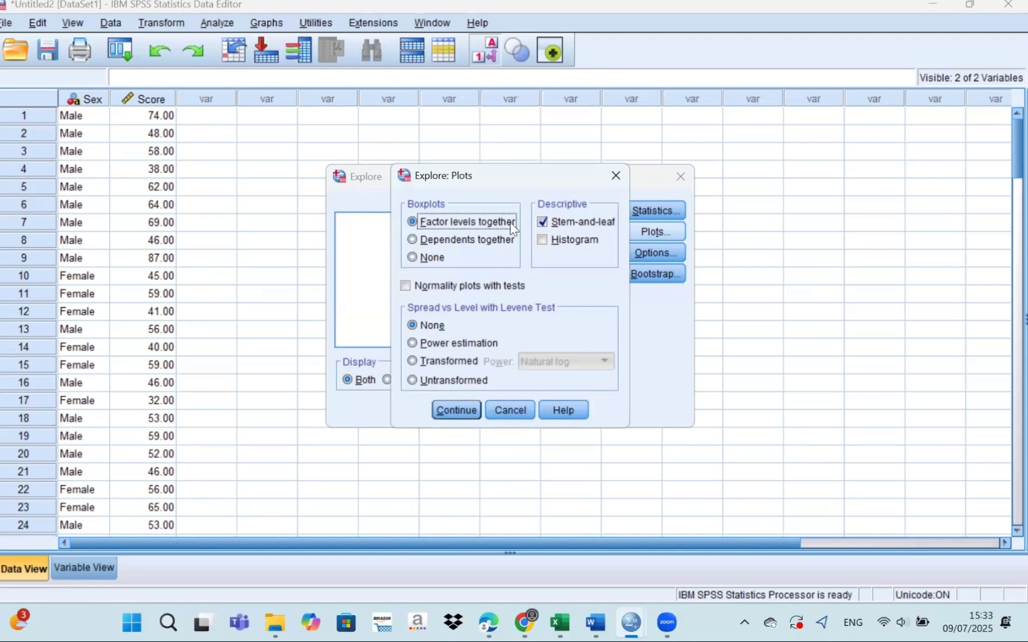
pyautogui.click(543, 241)
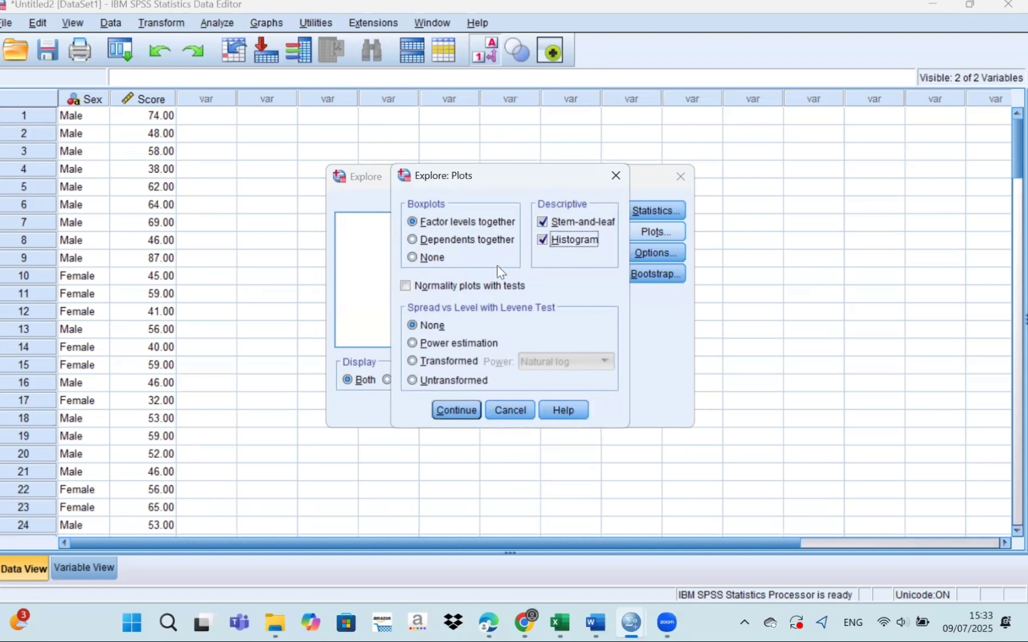
pyautogui.click(409, 286)
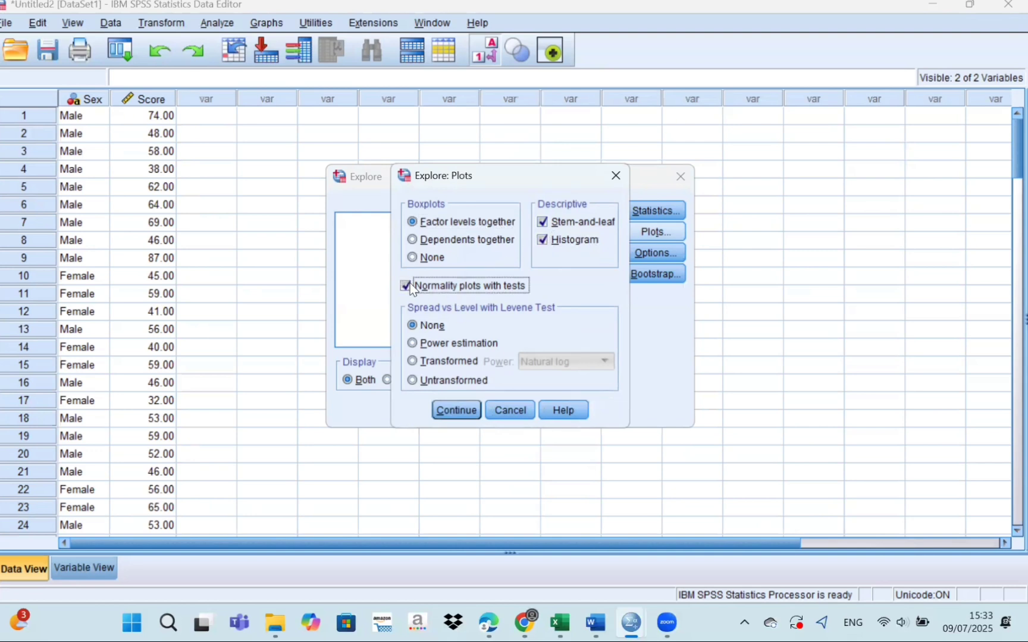
pyautogui.click(411, 342)
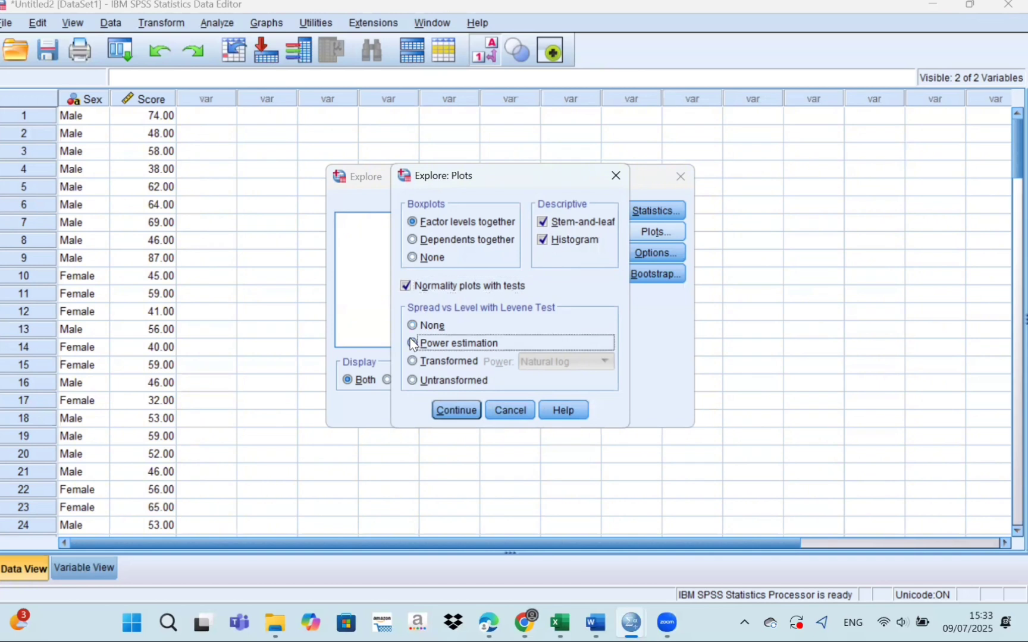
pyautogui.click(454, 410)
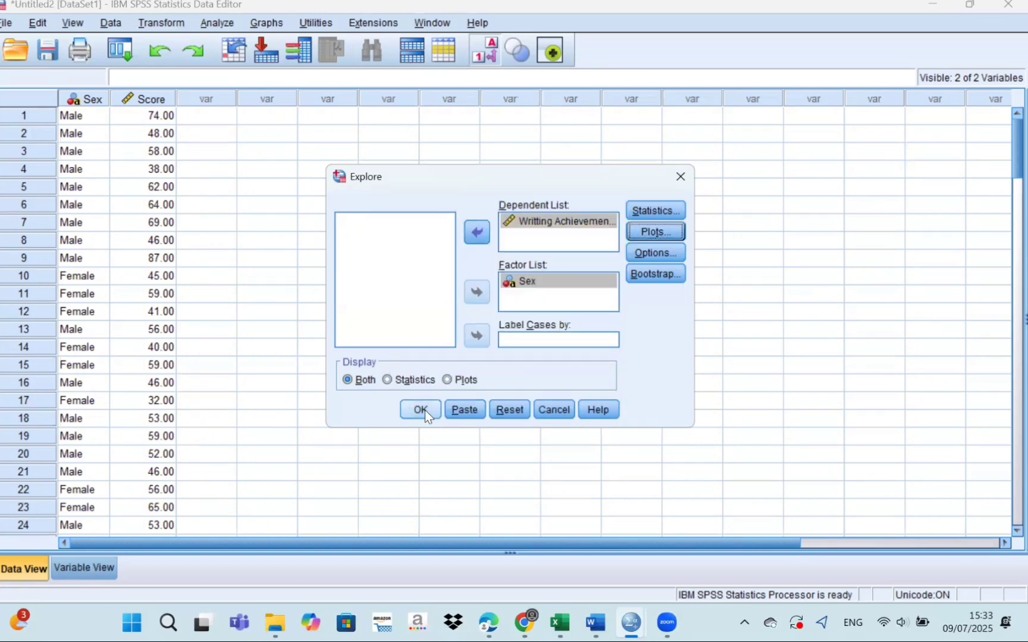
pyautogui.click(421, 410)
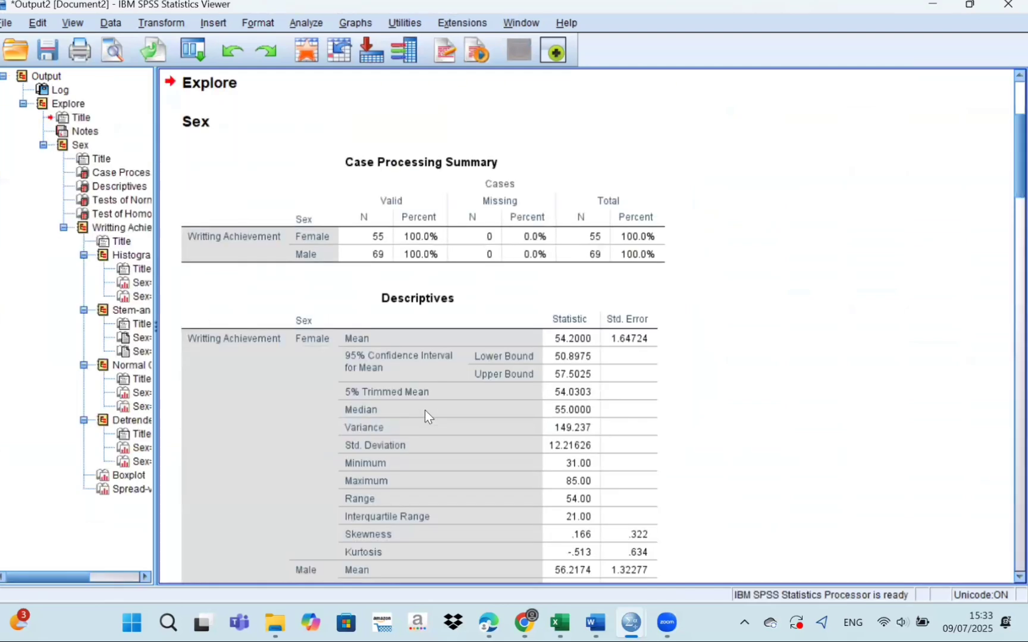
# Examine the Explore output: descriptives by sex, normality tests, homogeneity of variance test and the histograms for both sexes.
pyautogui.scroll(-10, 426, 414)
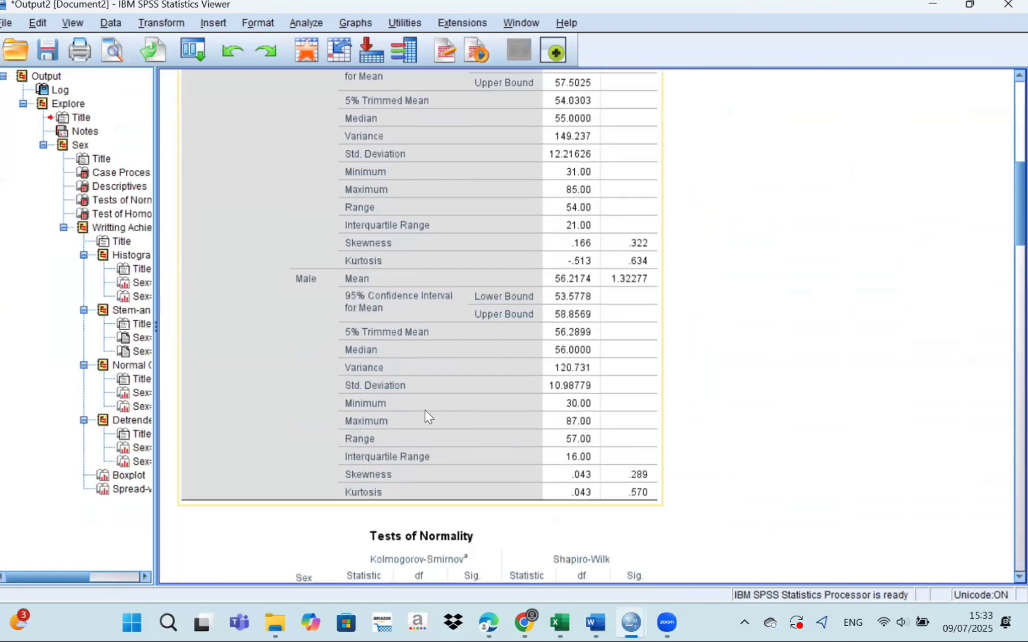
pyautogui.scroll(-2, 425, 409)
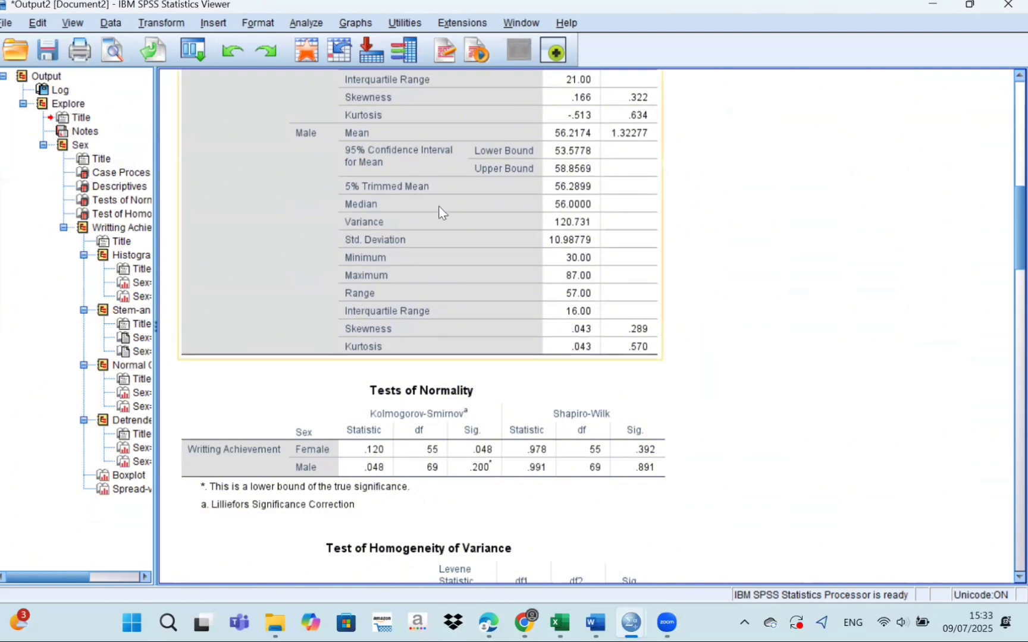
pyautogui.click(469, 393)
pyautogui.scroll(-4, 469, 397)
pyautogui.click(469, 397)
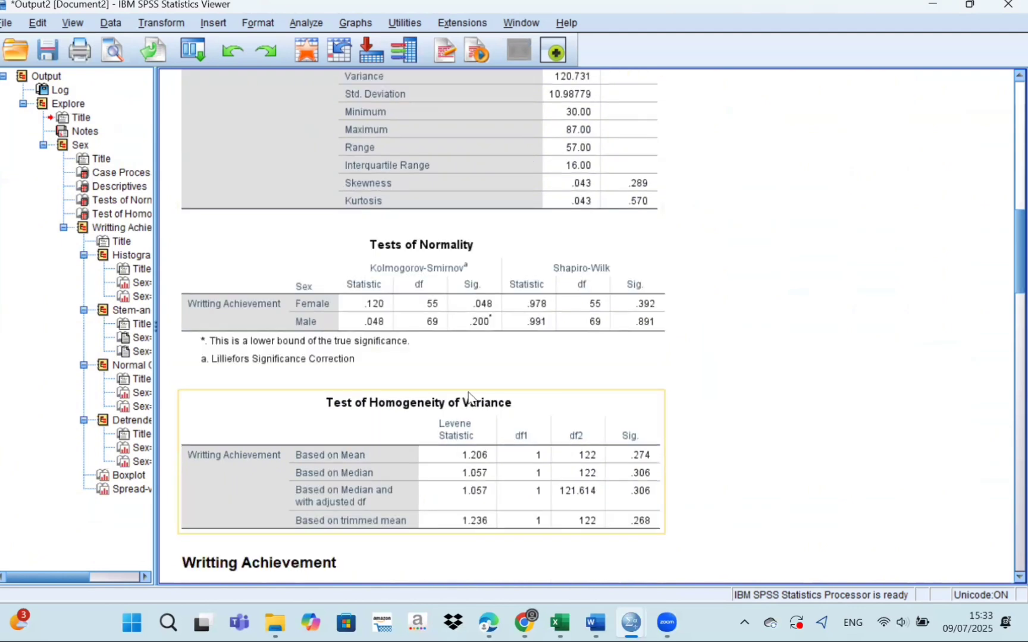
pyautogui.scroll(-2, 468, 395)
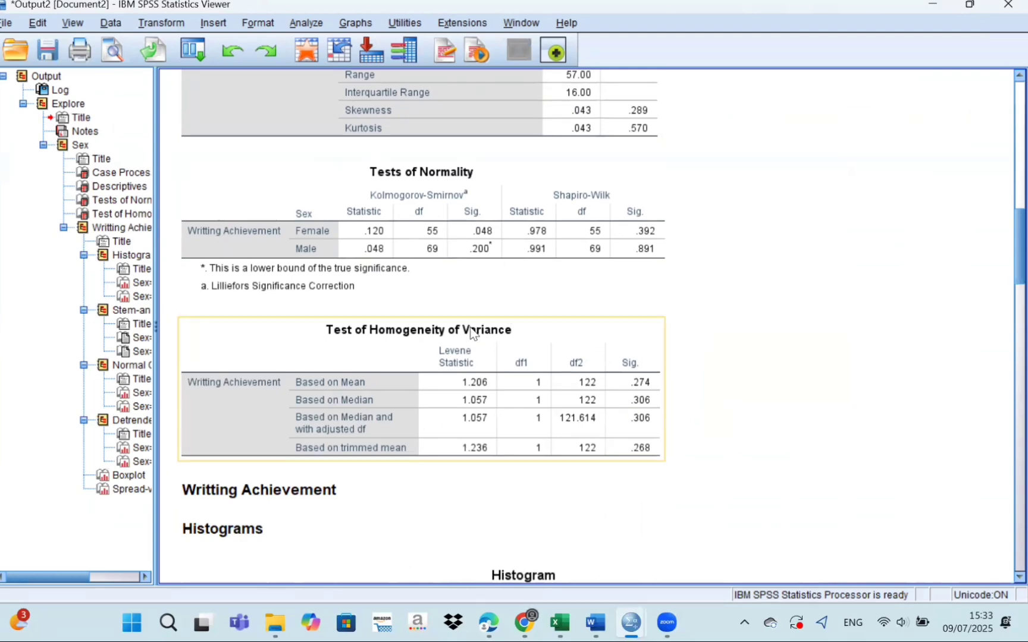
pyautogui.scroll(-12, 344, 386)
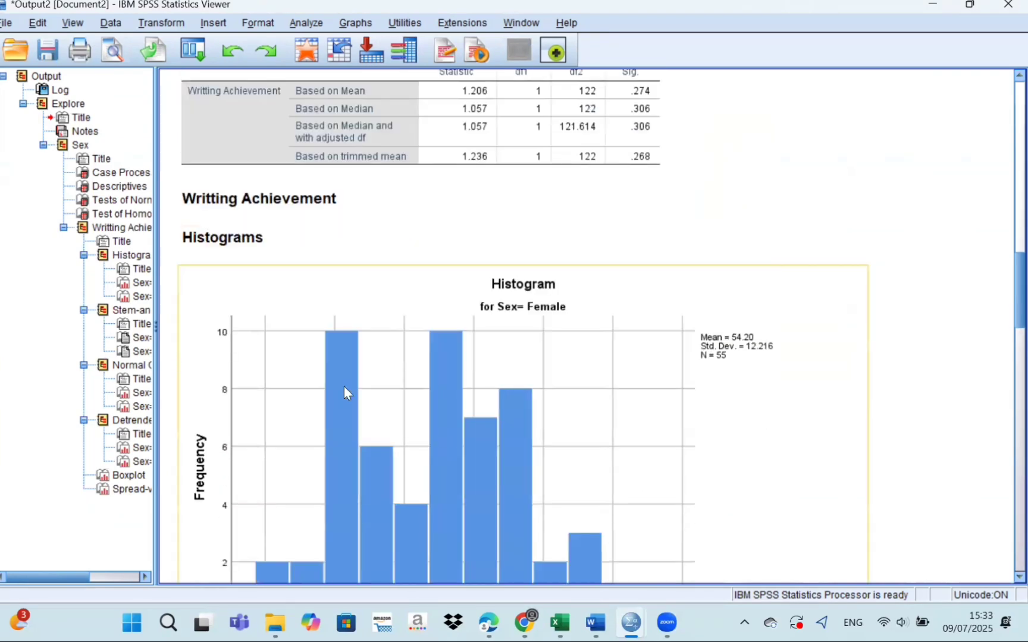
pyautogui.scroll(-16, 344, 386)
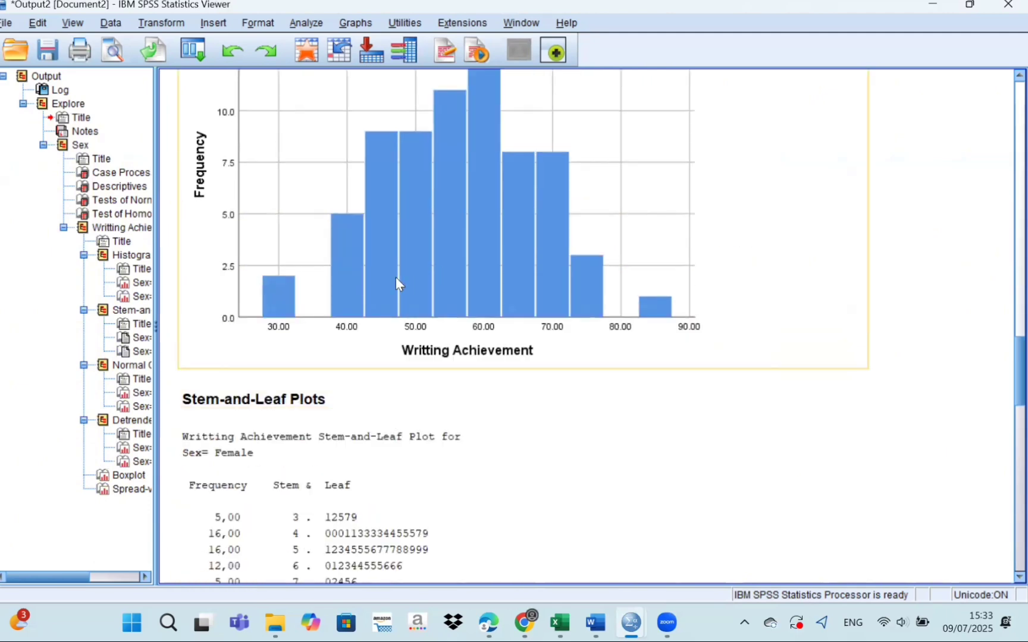
pyautogui.scroll(4, 396, 278)
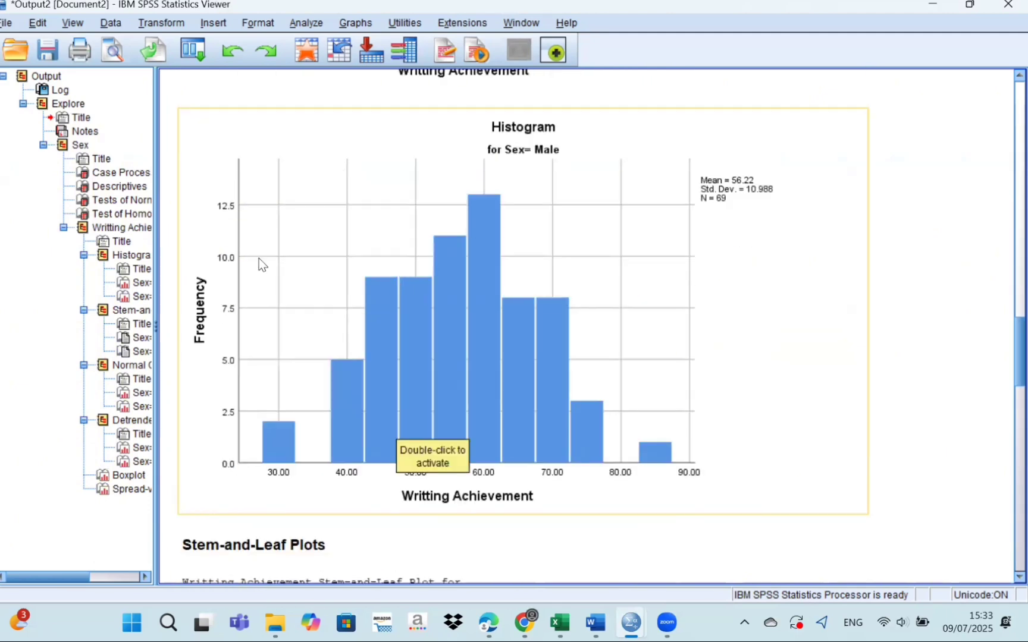
pyautogui.scroll(14, 310, 264)
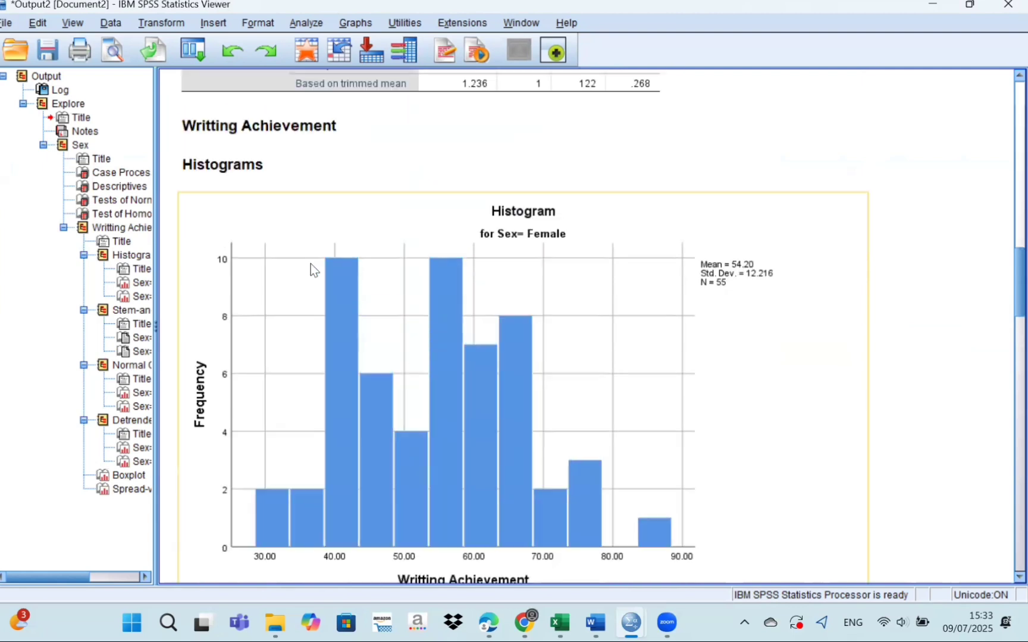
pyautogui.scroll(8, 310, 263)
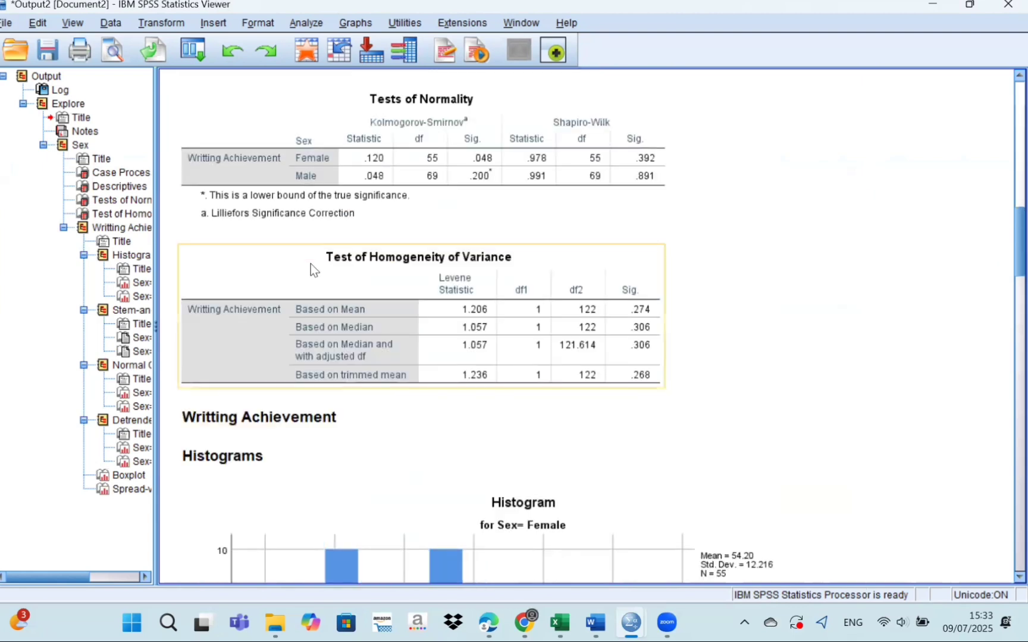
pyautogui.scroll(2, 311, 264)
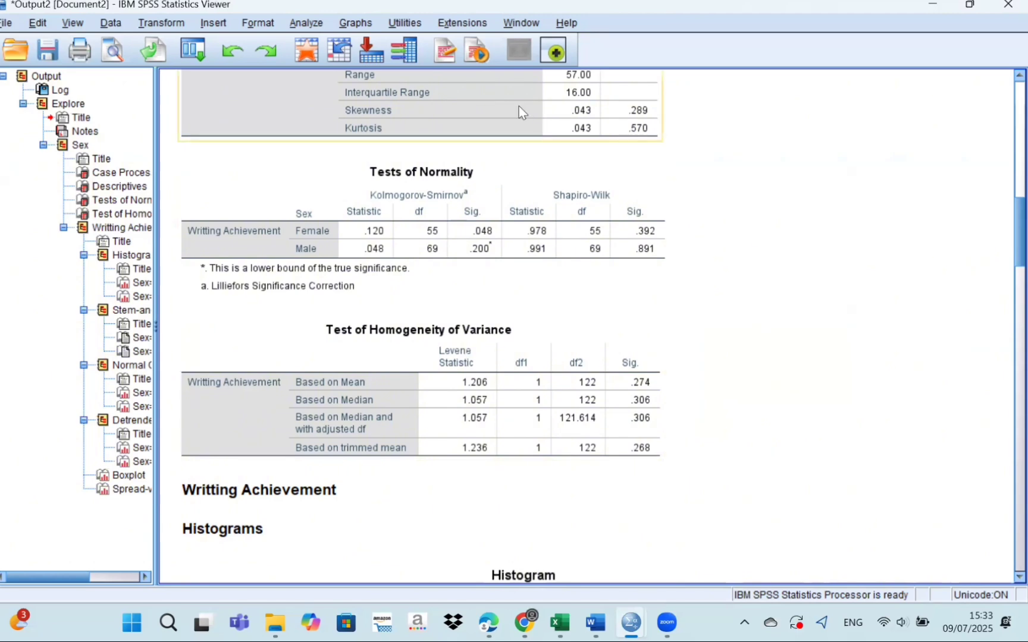
# Set up an Independent-Samples T Test with Writting Achievement as the test variable and Sex as the grouping variable.
pyautogui.click(308, 21)
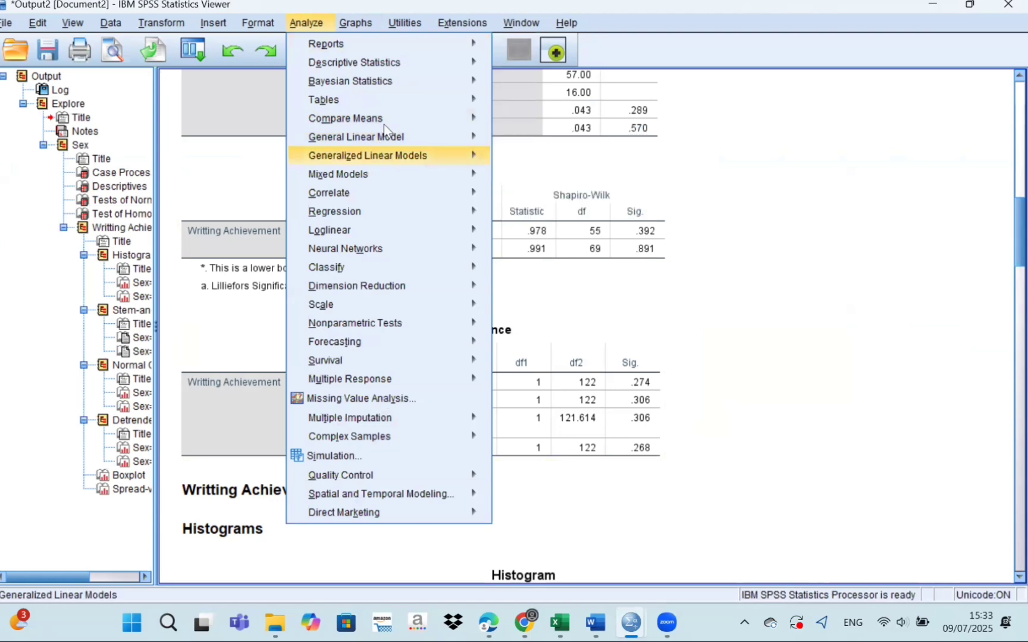
pyautogui.moveTo(409, 122)
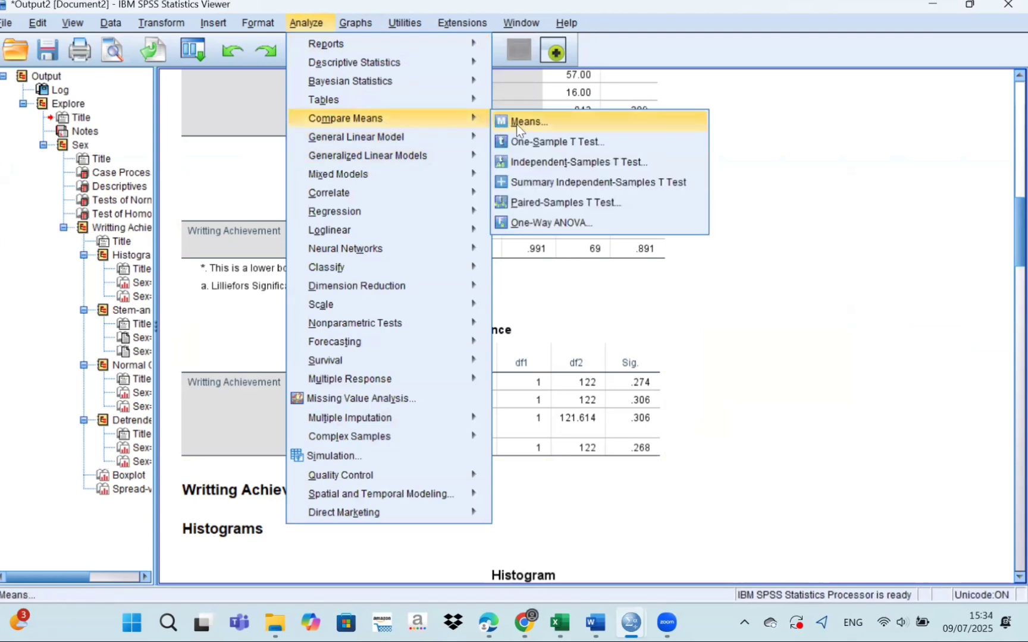
pyautogui.click(536, 161)
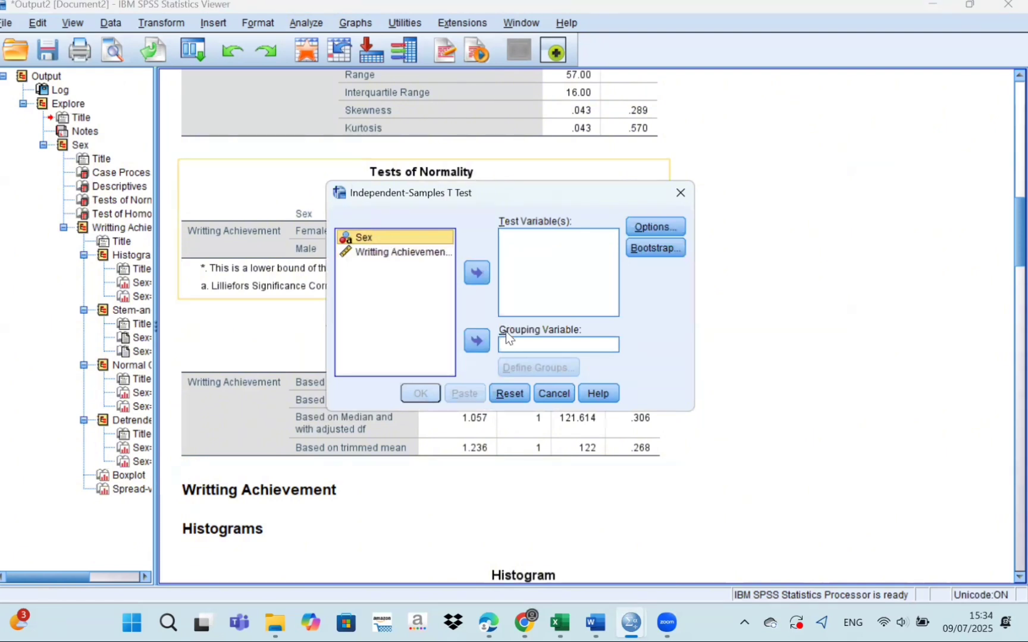
pyautogui.click(482, 341)
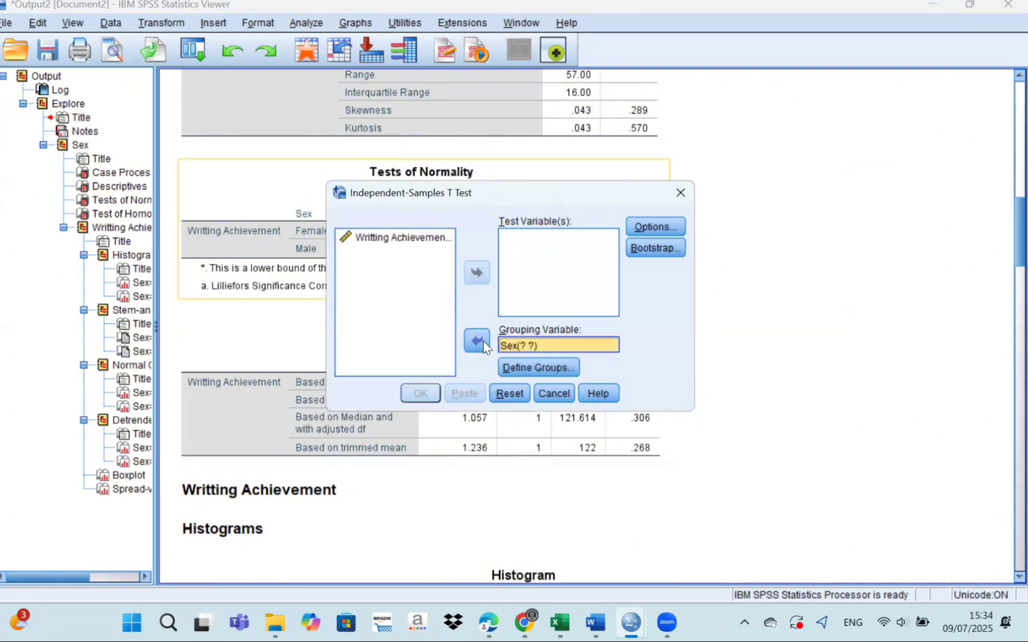
pyautogui.click(395, 240)
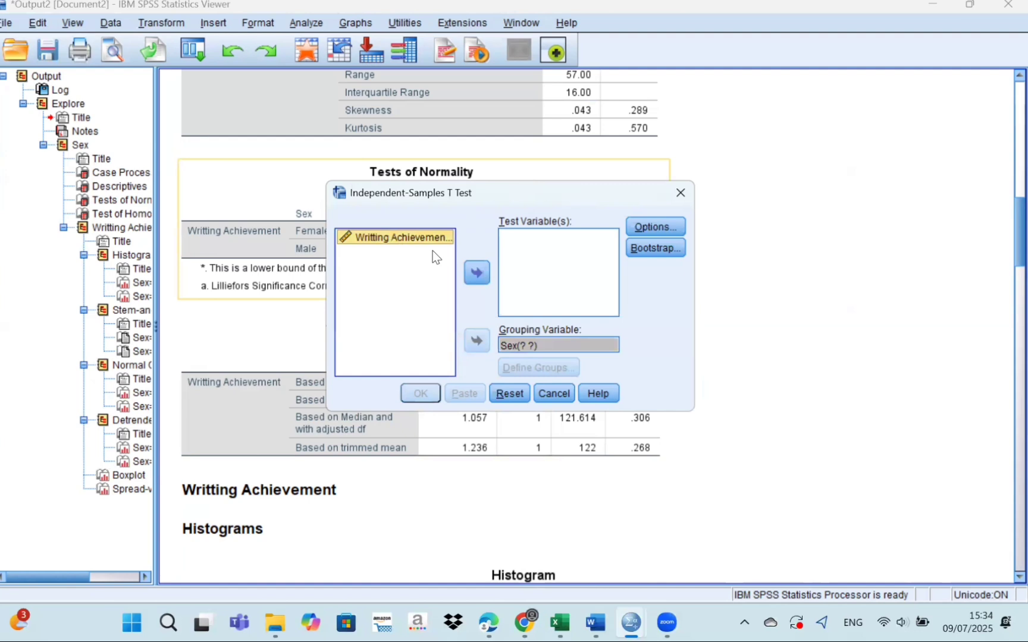
pyautogui.click(476, 273)
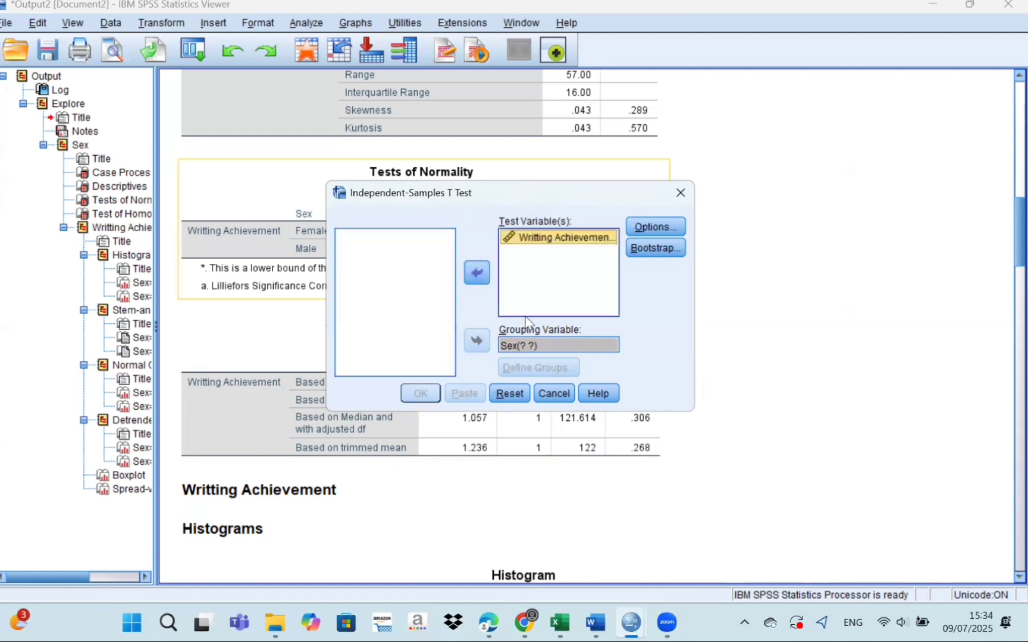
# Define the Sex groups as Male for Group 1 and Female for Group 2, and run the t test.
pyautogui.click(528, 345)
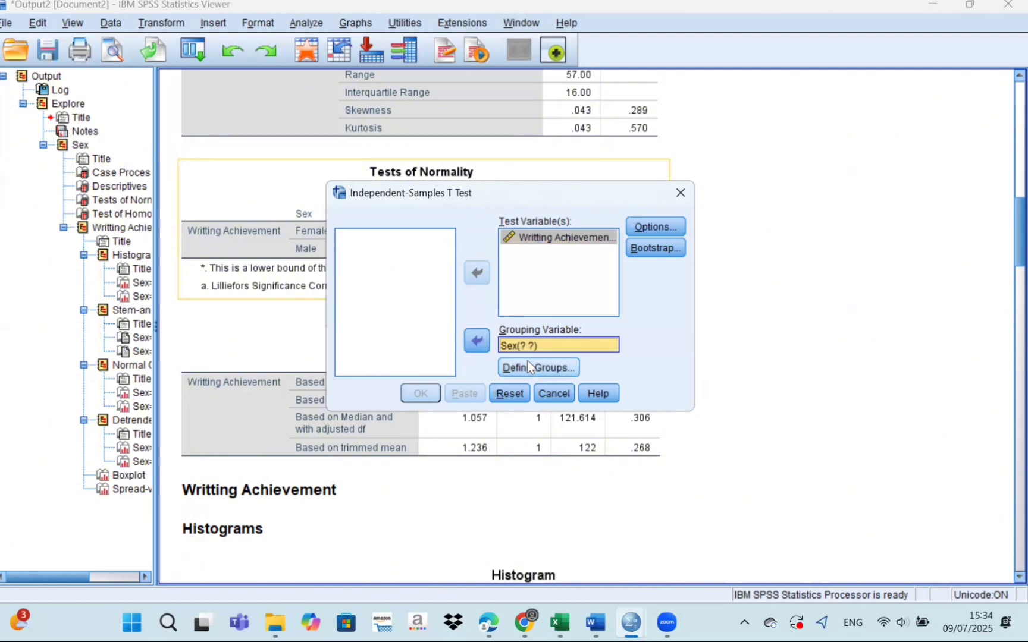
pyautogui.click(528, 367)
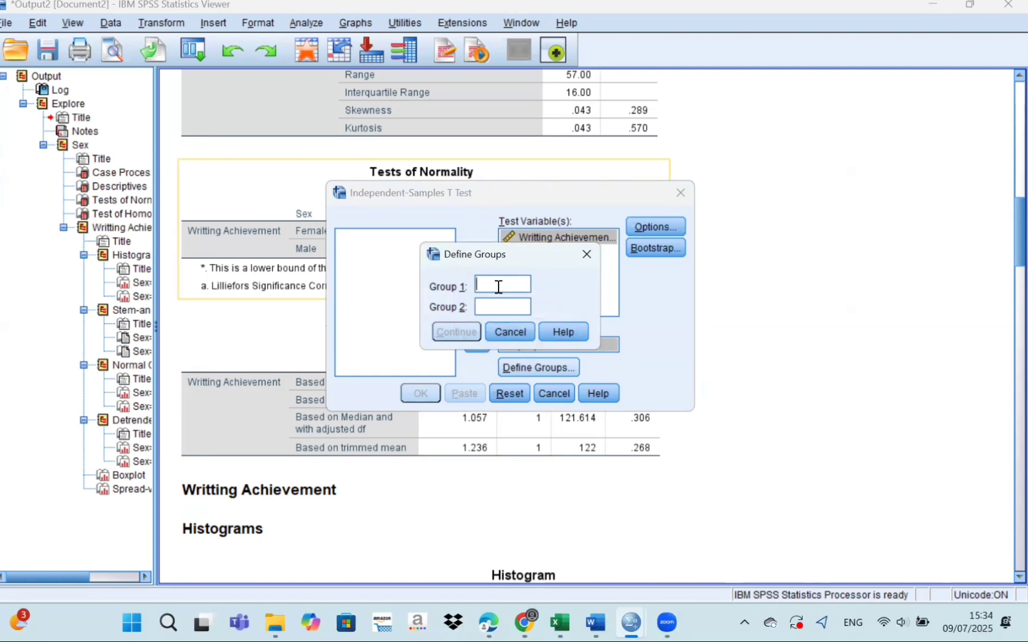
pyautogui.write('Male')
pyautogui.click(496, 303)
pyautogui.write('Femal')
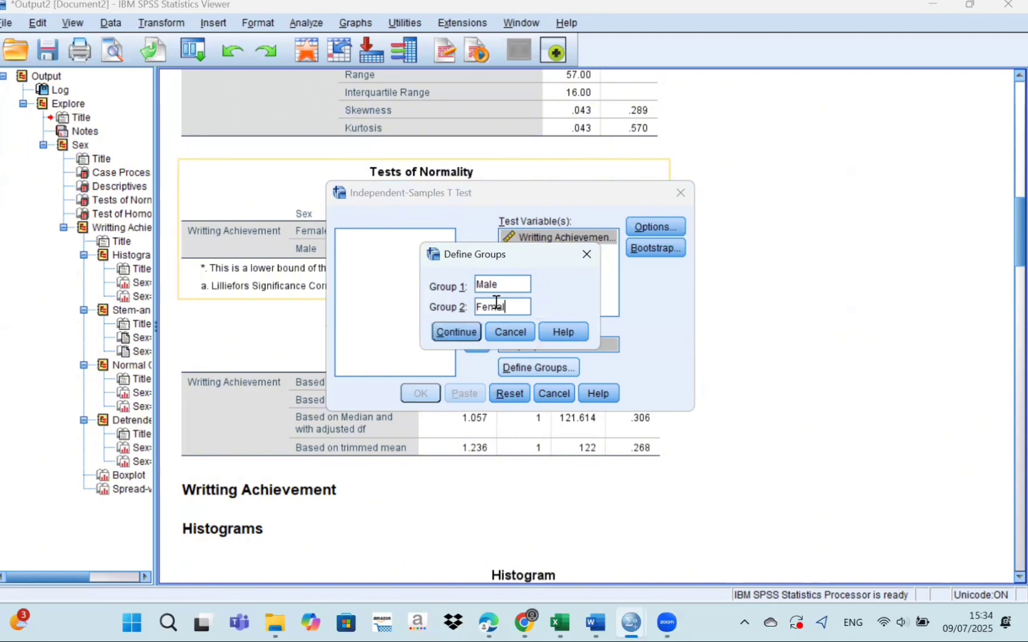
pyautogui.write('e')
pyautogui.click(464, 331)
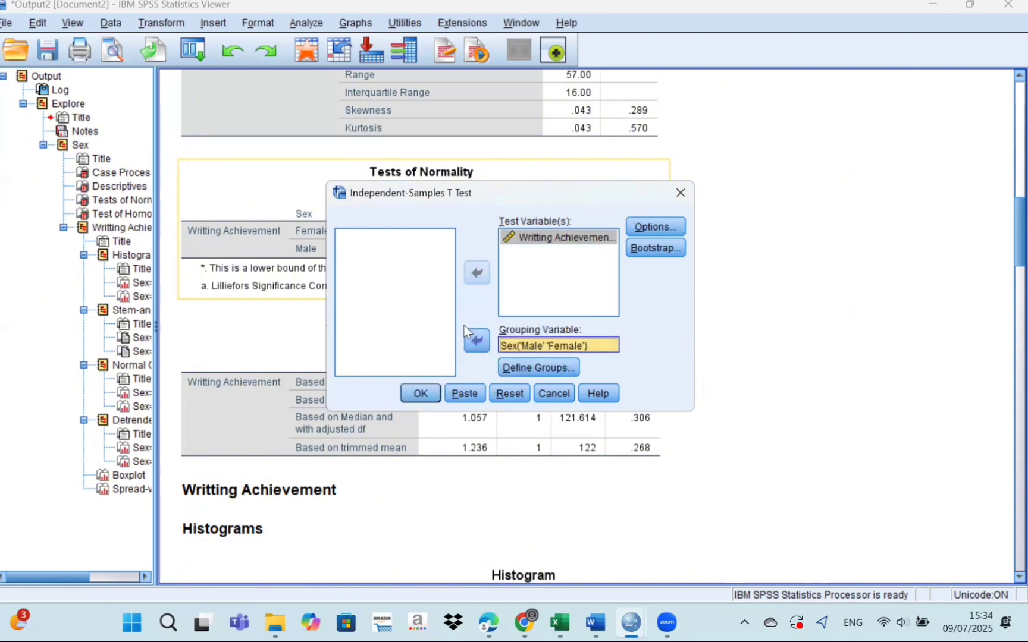
pyautogui.click(420, 394)
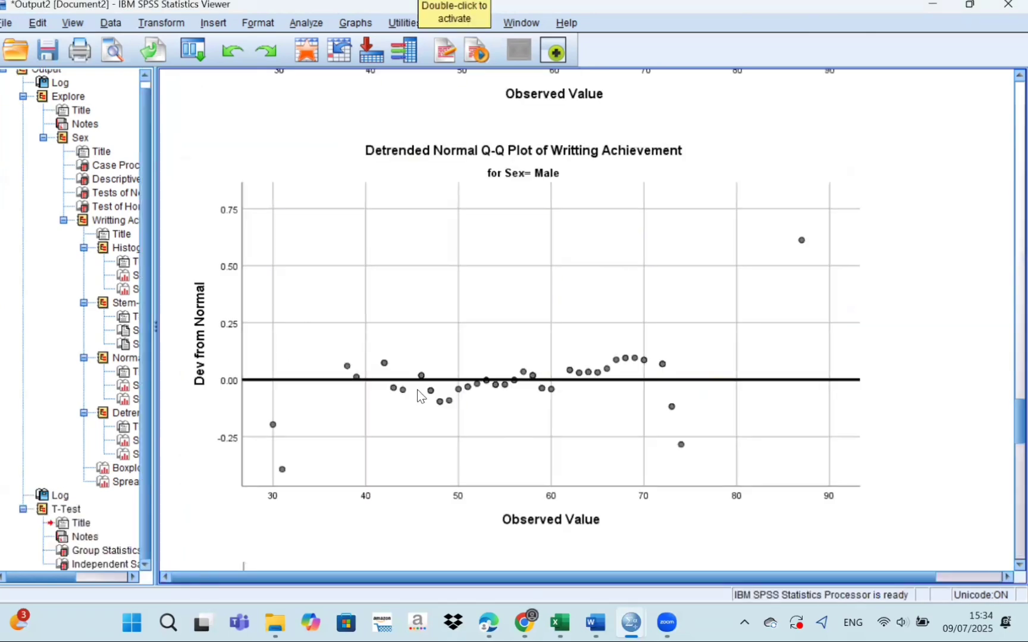
pyautogui.scroll(-10, 418, 397)
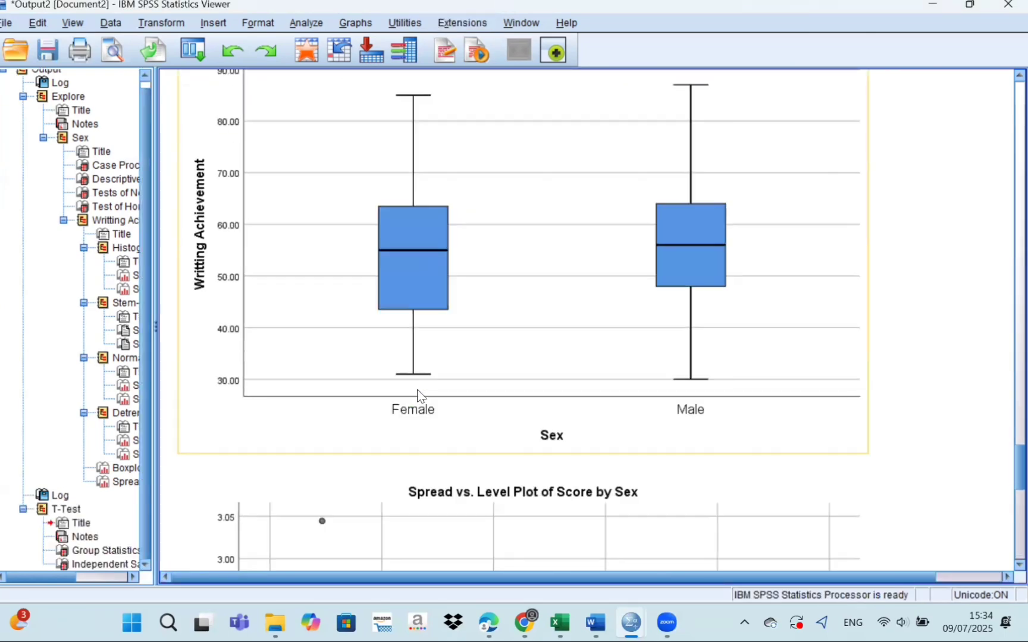
# Check the T-Test tables in the output, and switch to the final project report in Word to read its research question and hypotheses.
pyautogui.scroll(-12, 418, 396)
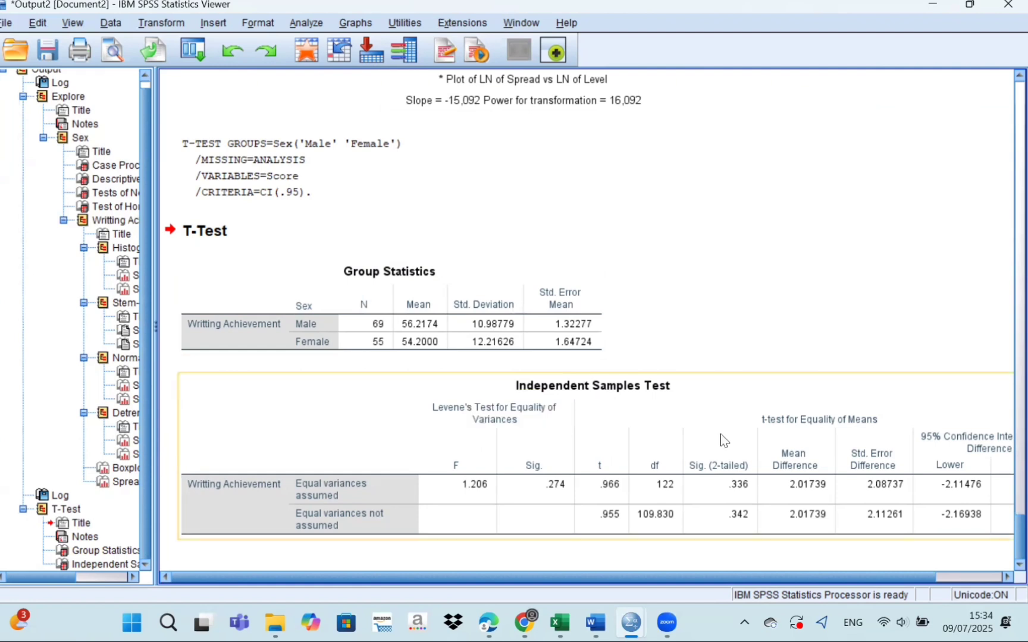
pyautogui.moveTo(607, 621)
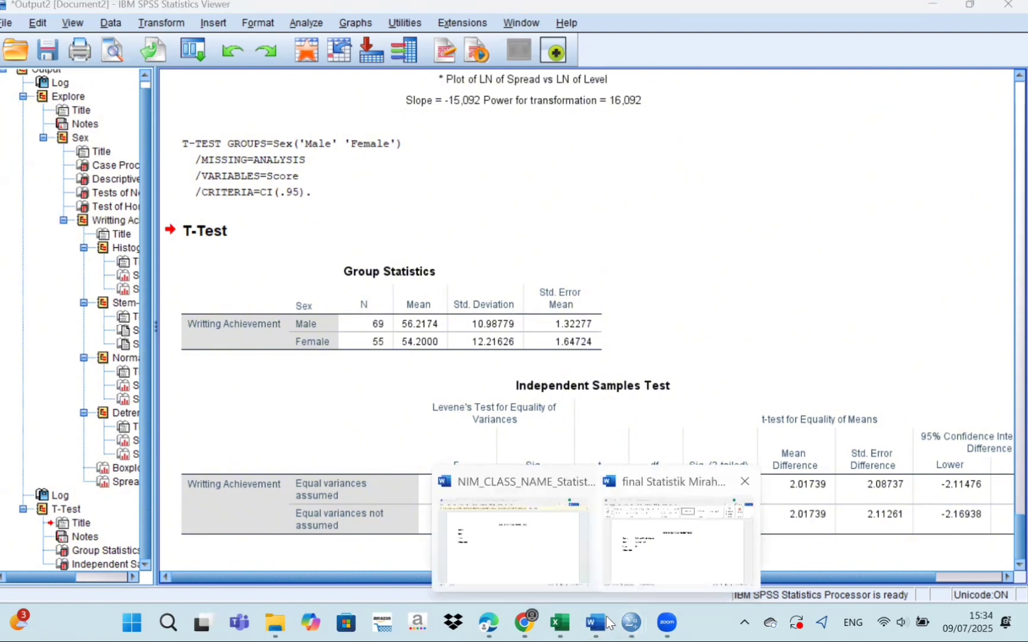
pyautogui.click(625, 539)
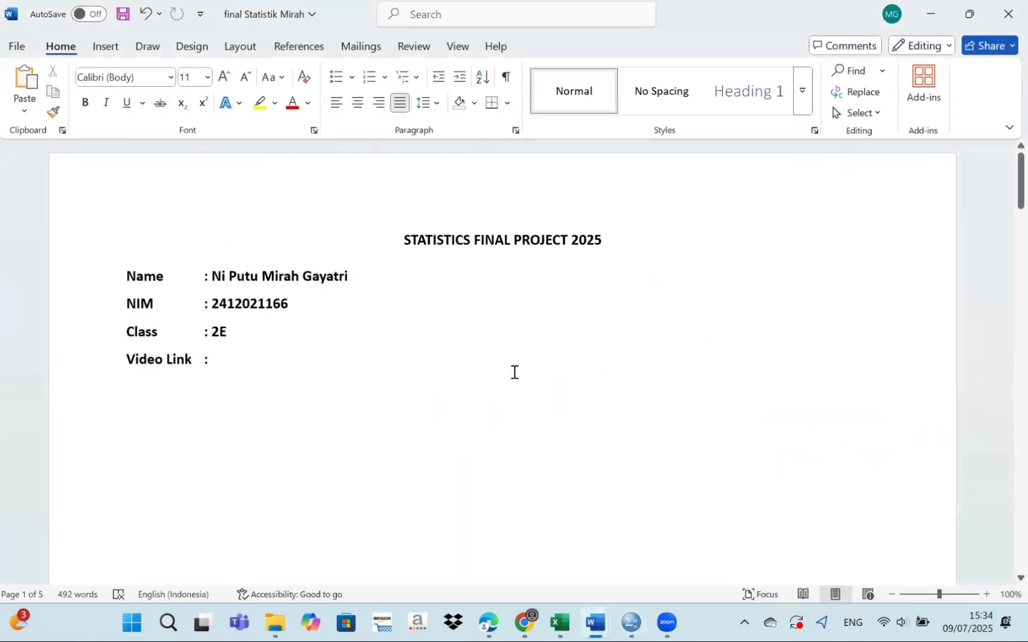
pyautogui.scroll(-15, 515, 372)
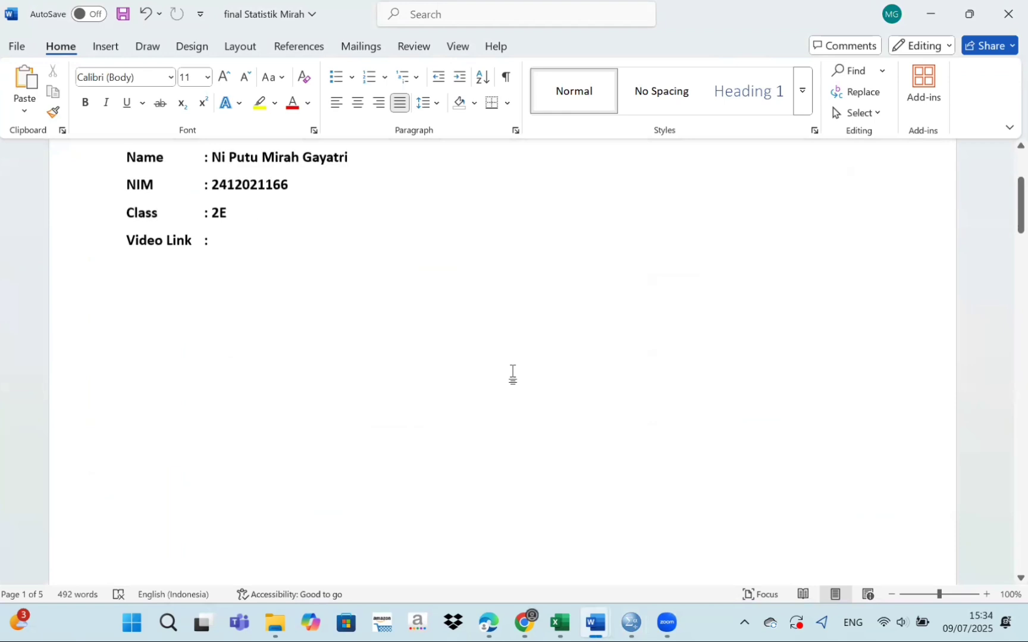
pyautogui.scroll(-9, 515, 372)
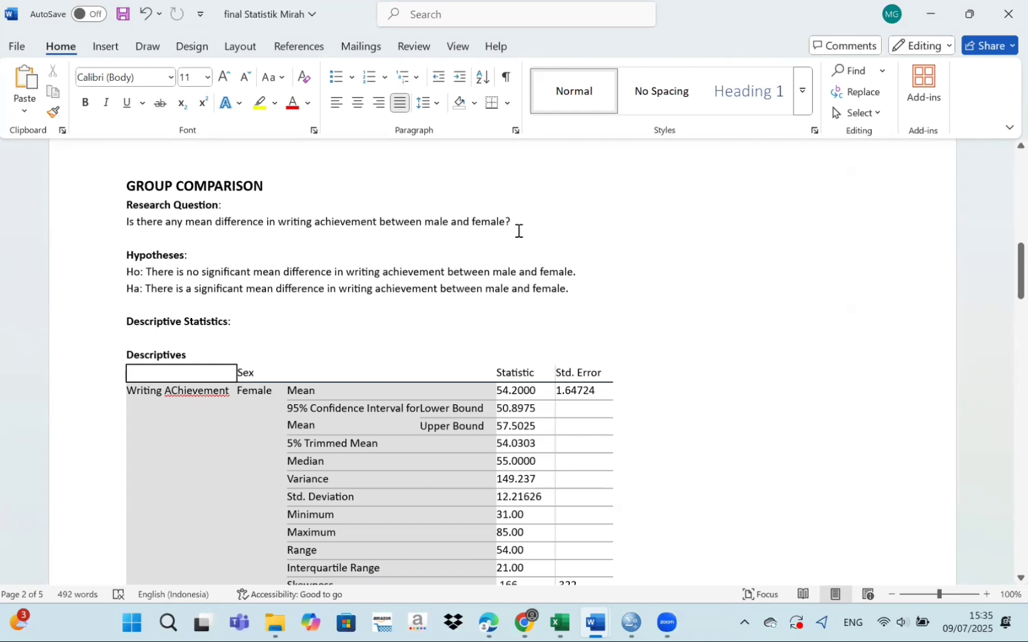
pyautogui.scroll(-1, 433, 285)
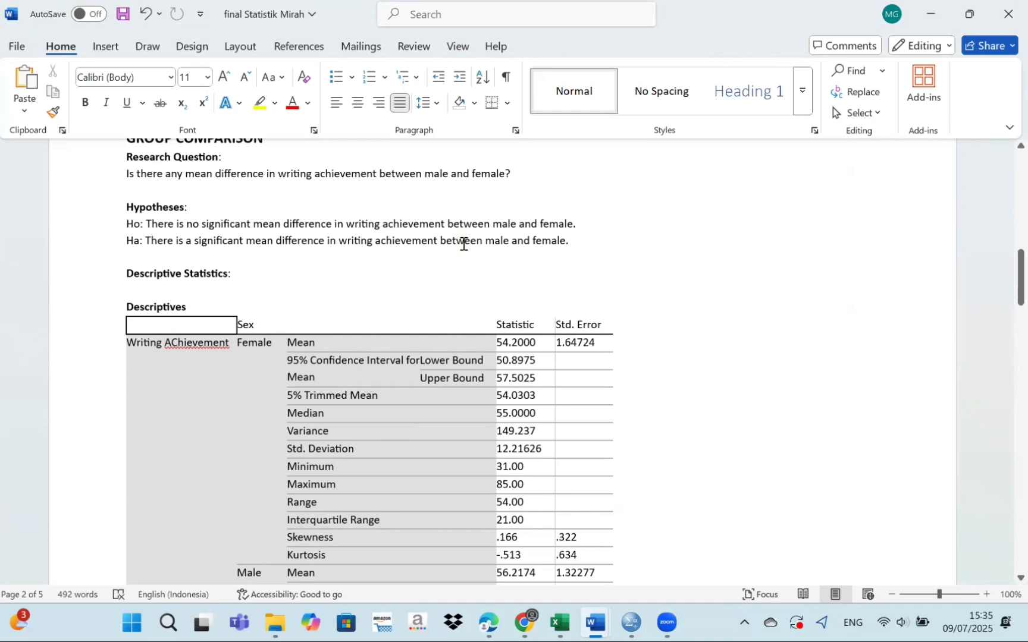
# Review the report's Descriptives table for females and males together with the interpretation written below it.
pyautogui.scroll(-3, 463, 244)
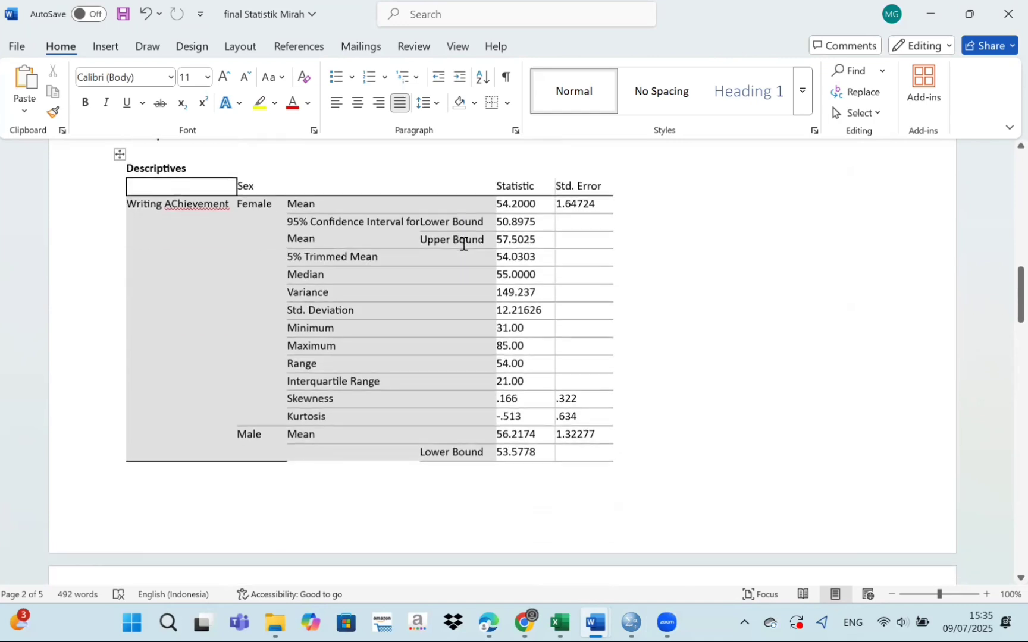
pyautogui.scroll(1, 462, 244)
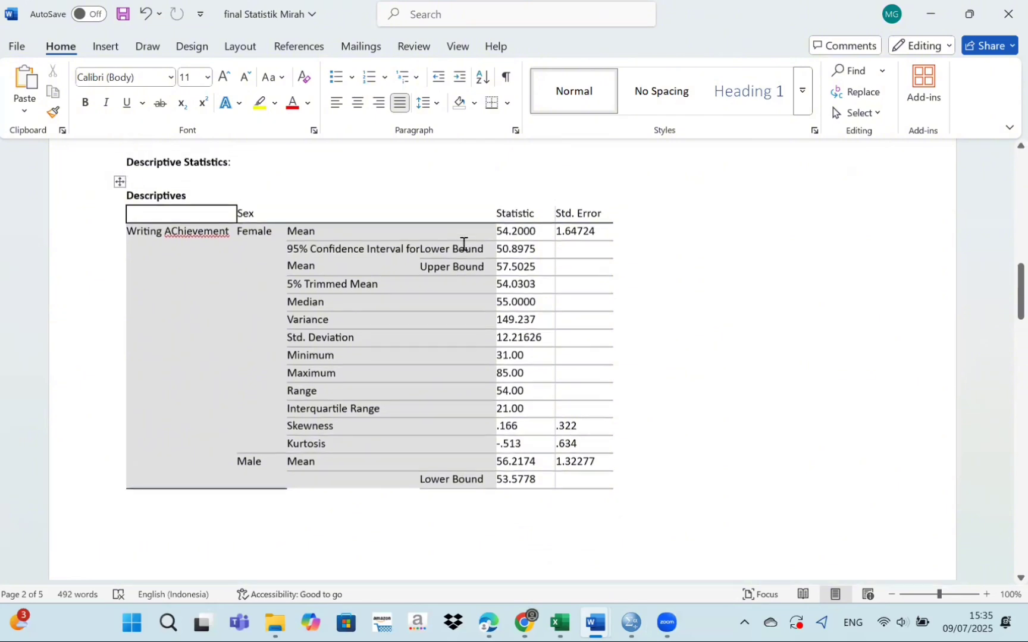
pyautogui.scroll(-3, 405, 309)
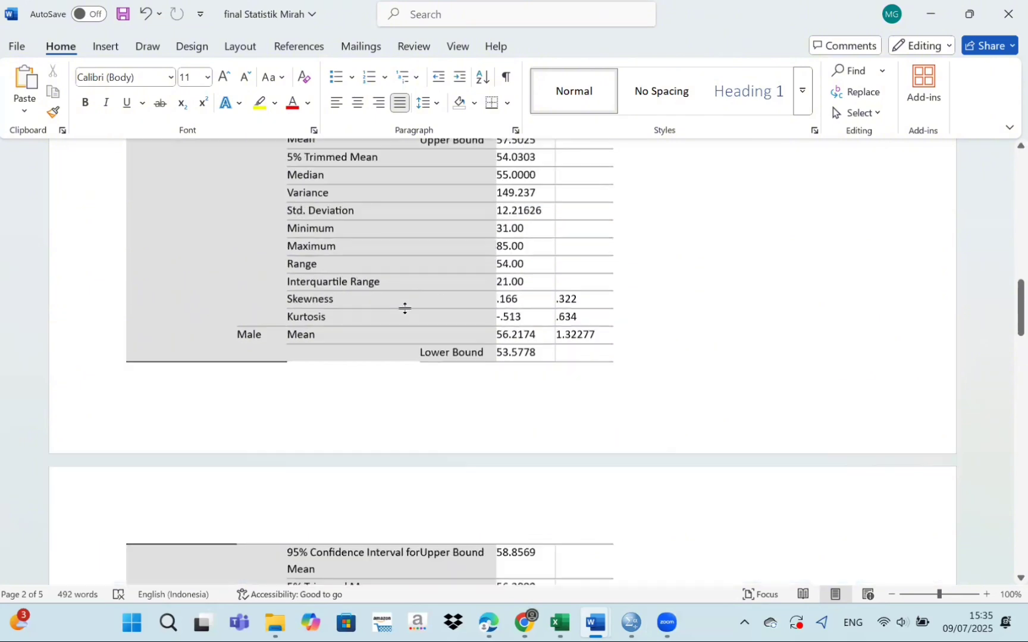
pyautogui.scroll(2, 405, 309)
pyautogui.scroll(1, 405, 309)
pyautogui.scroll(-6, 405, 309)
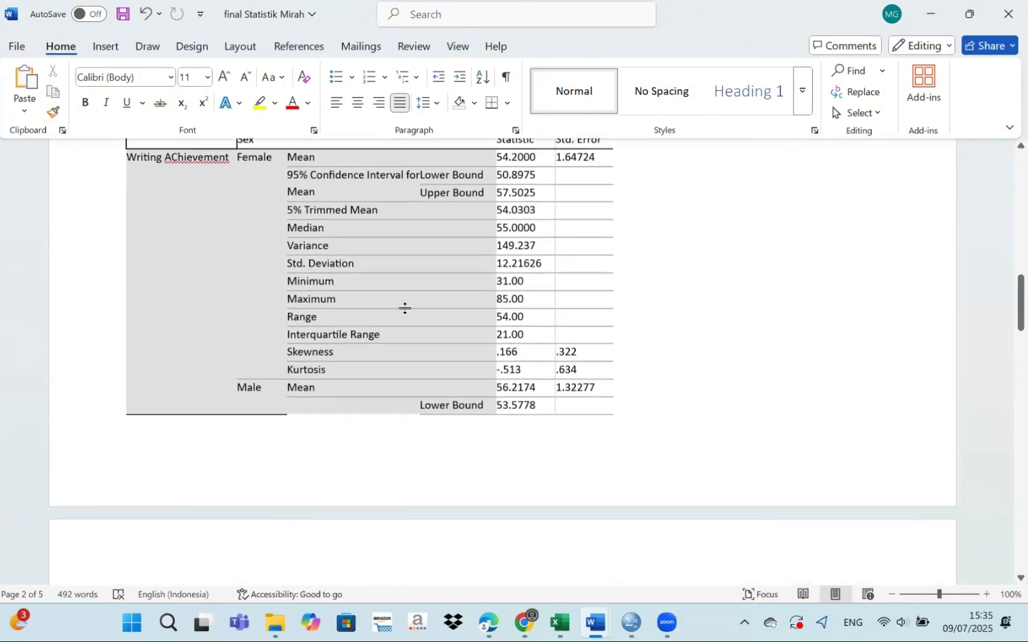
pyautogui.scroll(-3, 405, 308)
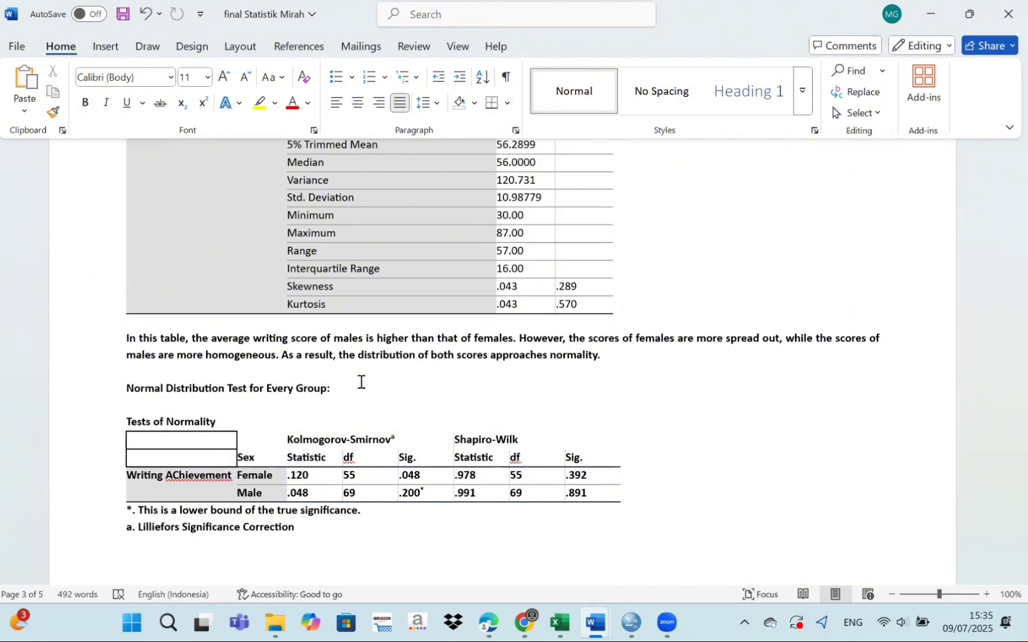
# Examine the Tests of Normality table, selecting the Kolmogorov-Smirnov and Shapiro-Wilk Sig. columns, and read the normality interpretation.
pyautogui.scroll(-4, 361, 381)
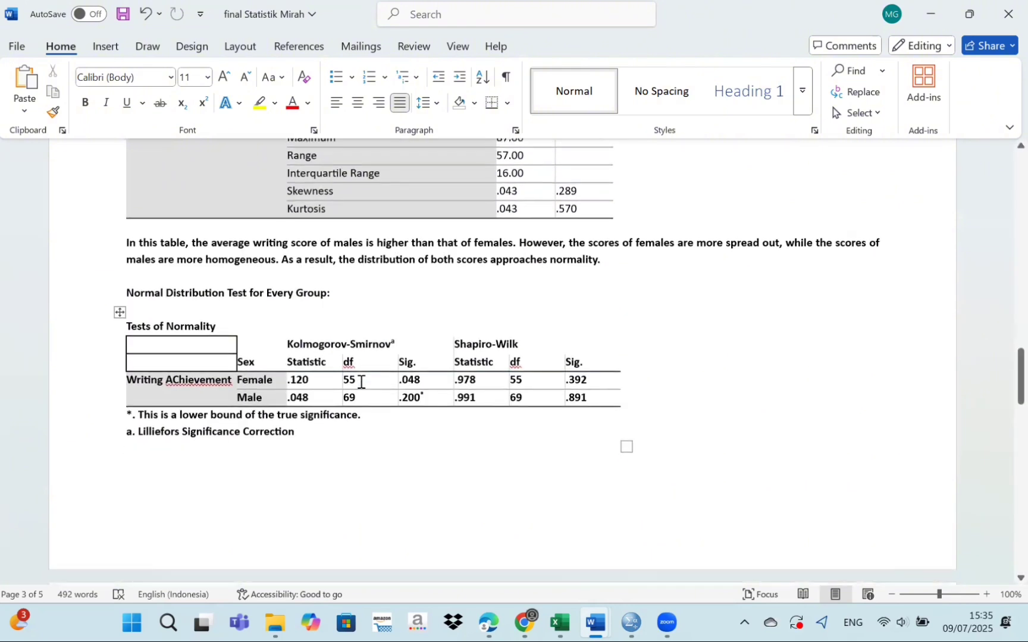
pyautogui.scroll(-1, 283, 352)
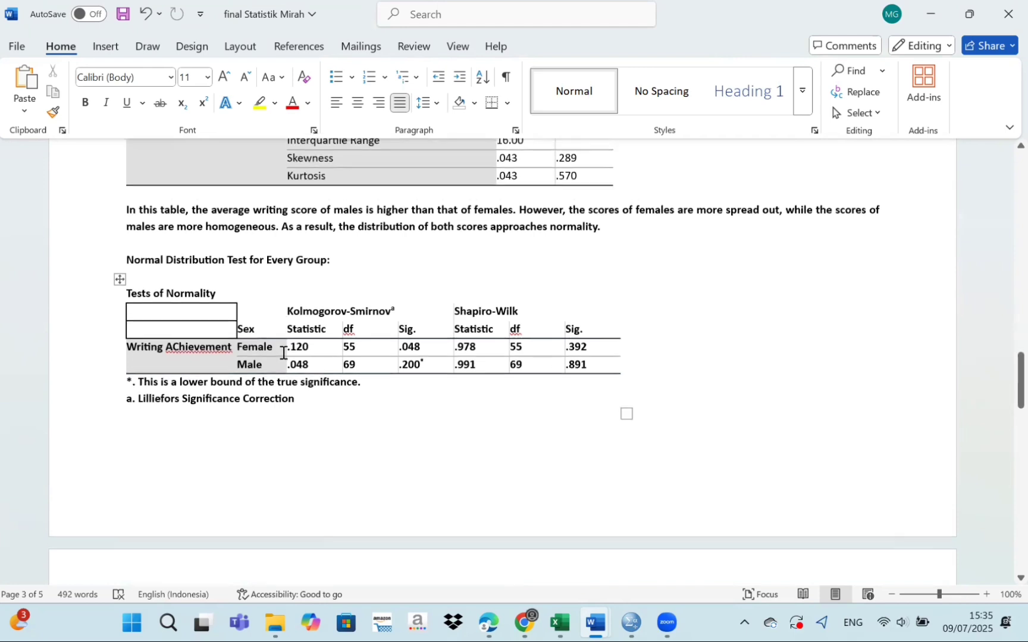
pyautogui.scroll(-6, 283, 353)
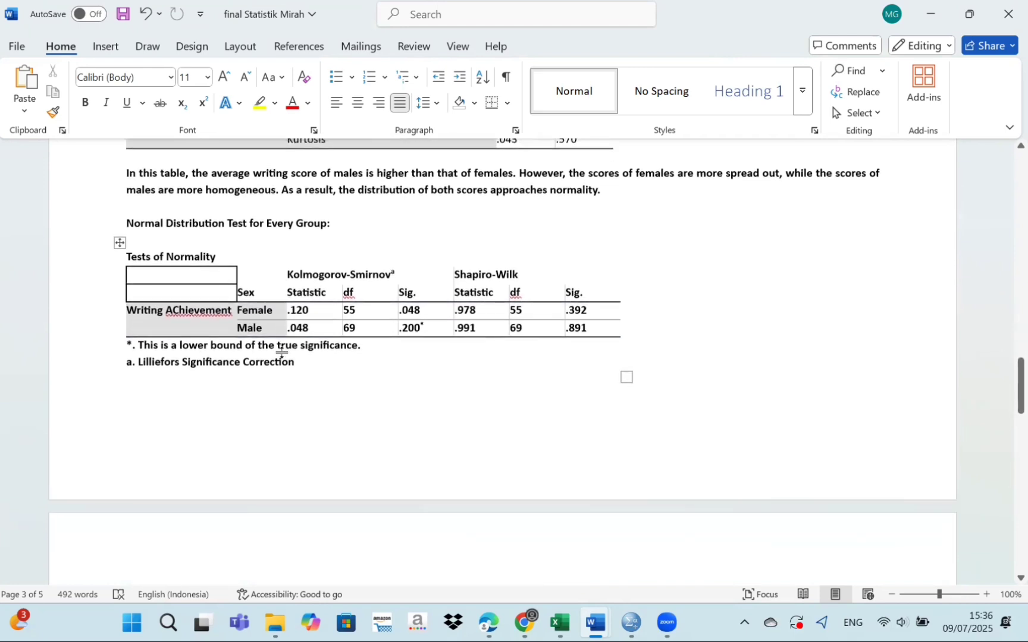
pyautogui.scroll(2, 283, 353)
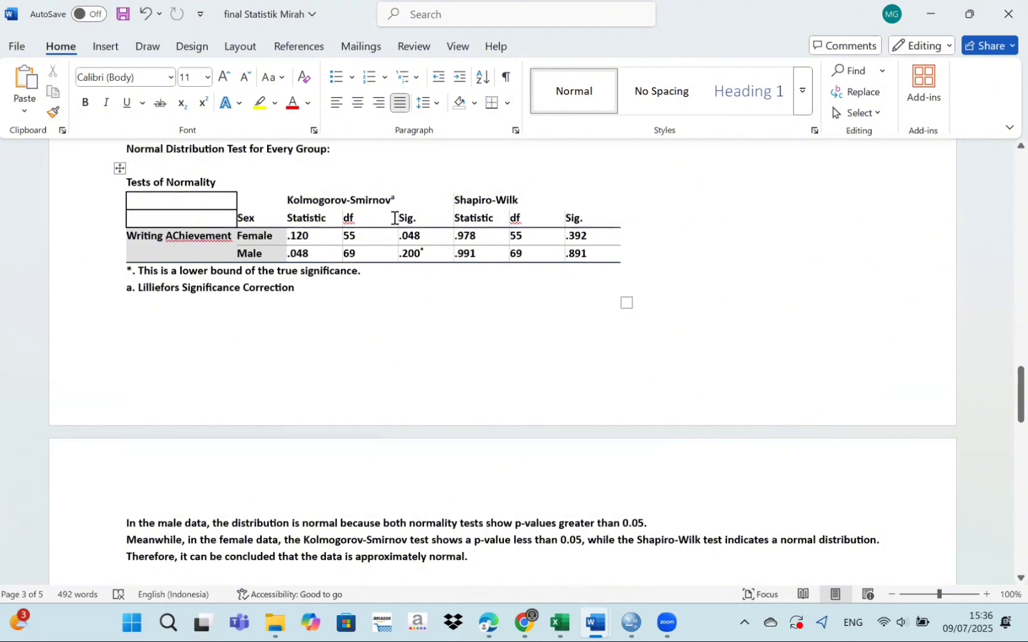
pyautogui.moveTo(400, 216); pyautogui.dragTo(452, 254)
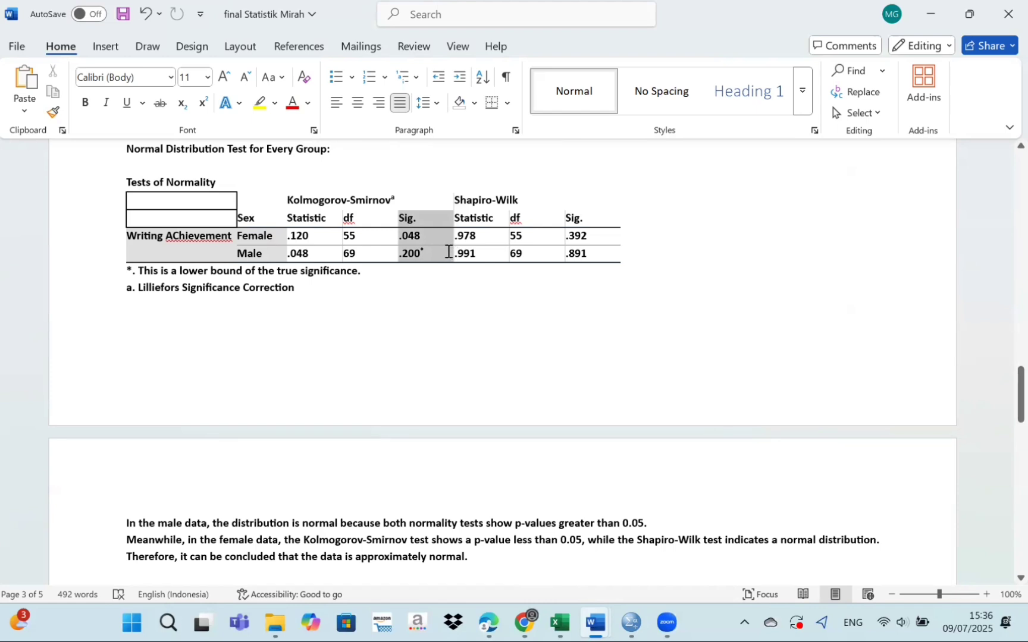
pyautogui.moveTo(440, 245); pyautogui.dragTo(438, 255)
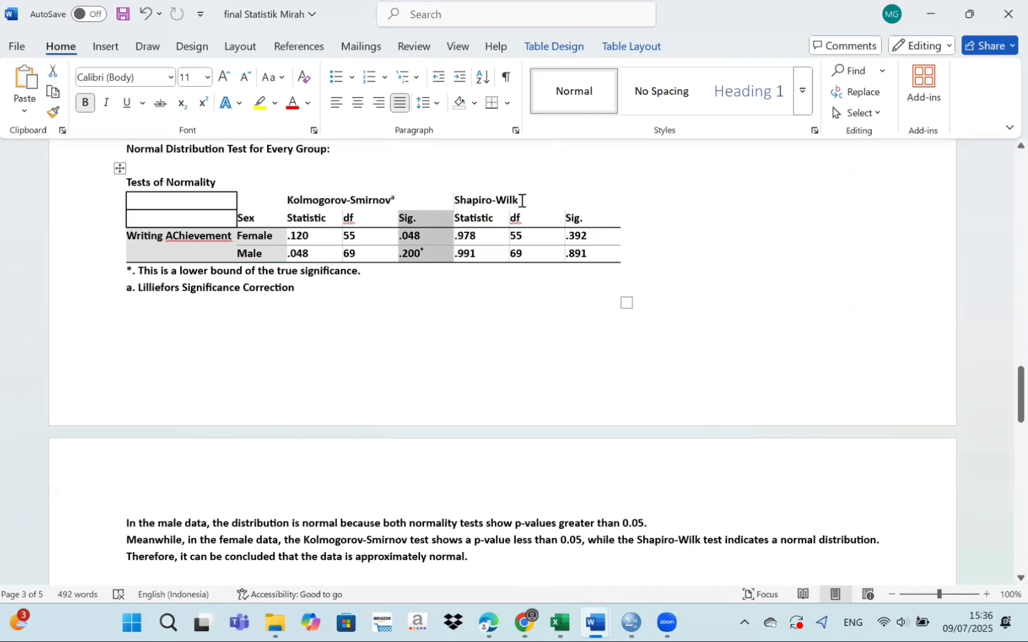
pyautogui.moveTo(600, 225); pyautogui.dragTo(606, 256)
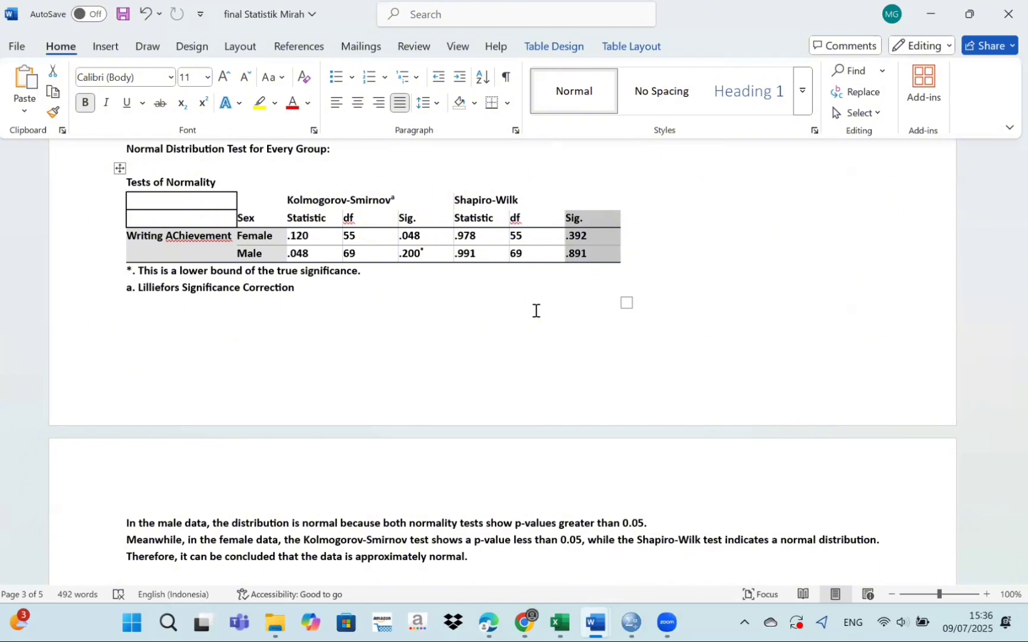
pyautogui.scroll(-3, 535, 310)
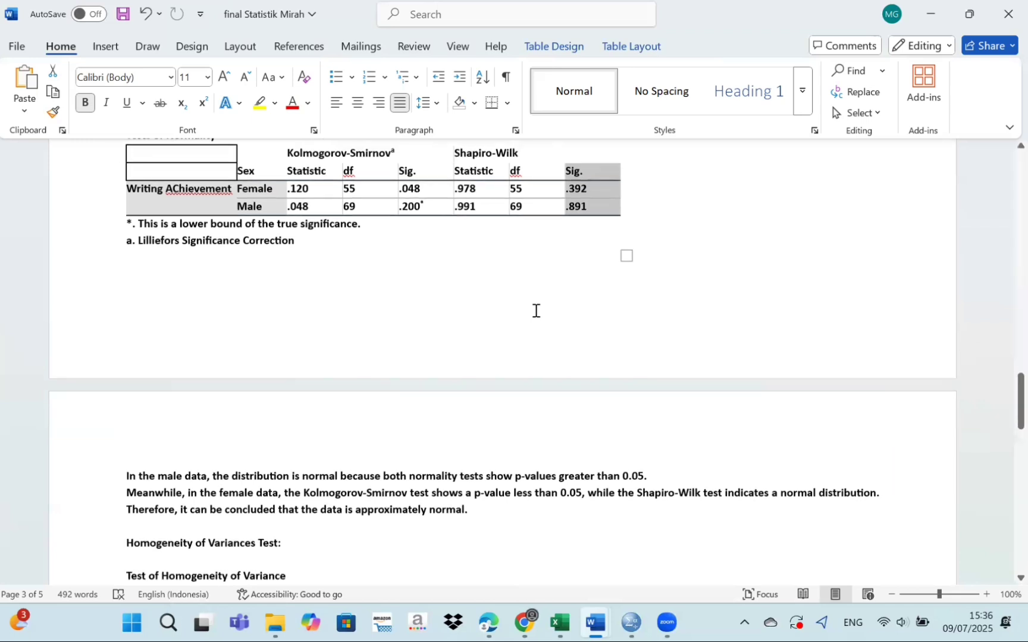
pyautogui.scroll(1, 535, 310)
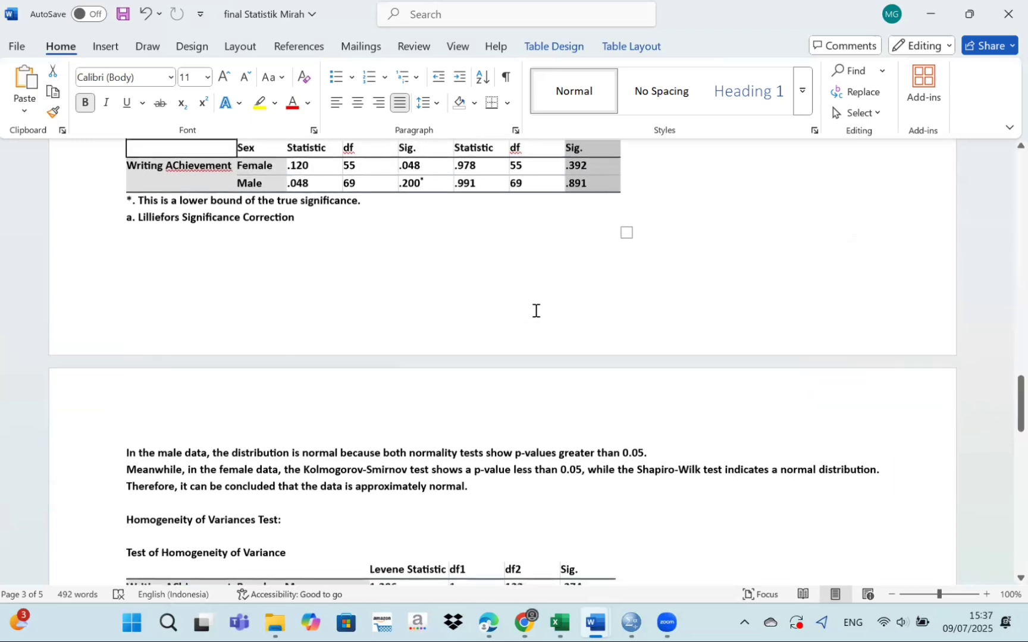
pyautogui.scroll(1, 535, 311)
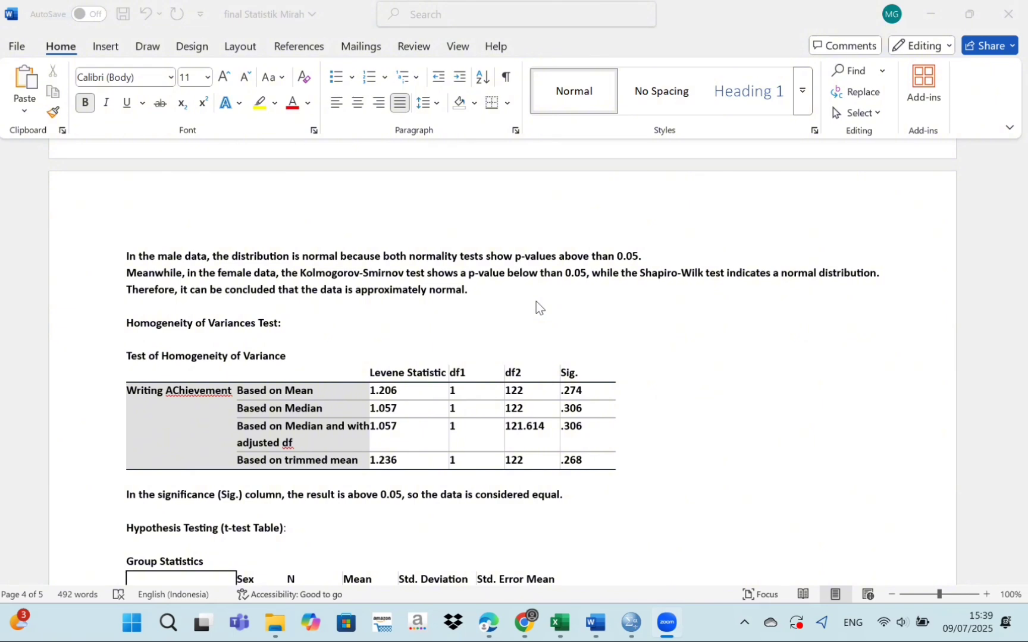
# Examine the Test of Homogeneity of Variance table, selecting the values of its Sig. column.
pyautogui.scroll(-2, 536, 302)
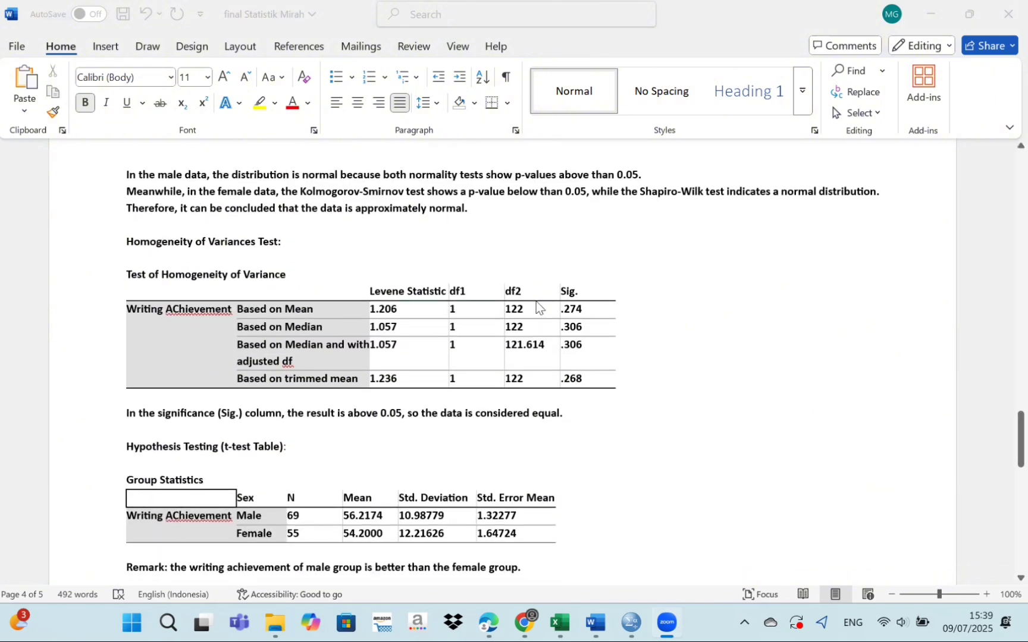
pyautogui.scroll(-1, 537, 307)
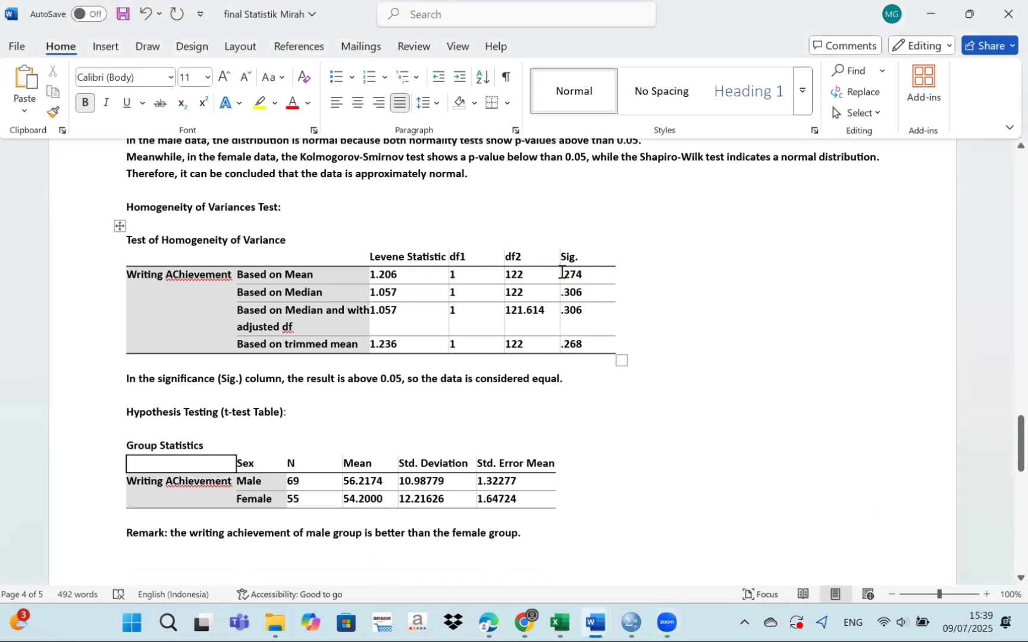
pyautogui.moveTo(562, 273); pyautogui.dragTo(589, 348)
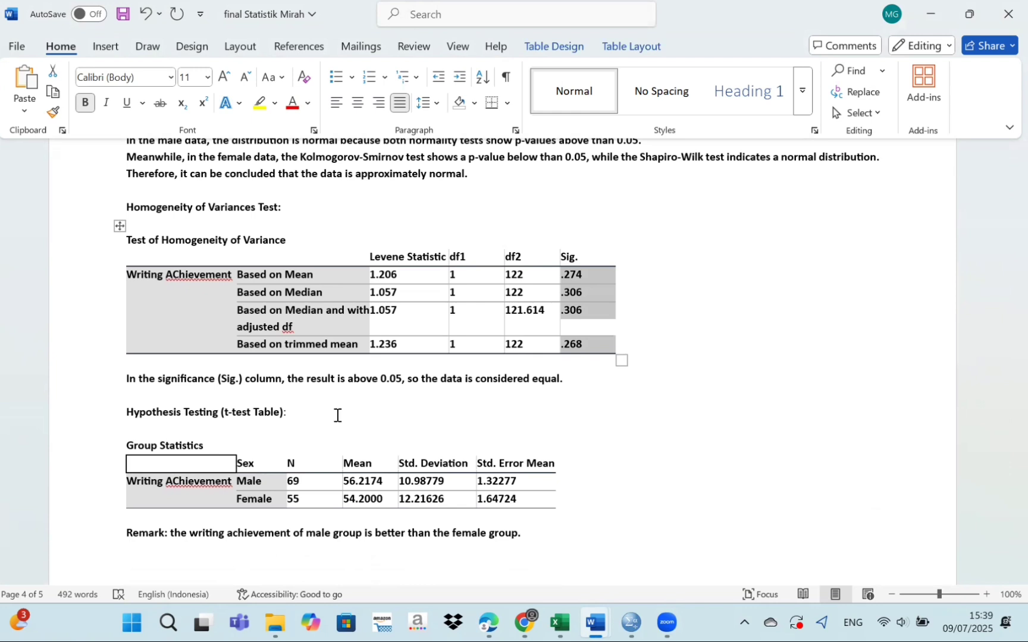
# Examine the Group Statistics table under Hypothesis Testing, selecting the Mean column for males and females.
pyautogui.scroll(-3, 338, 415)
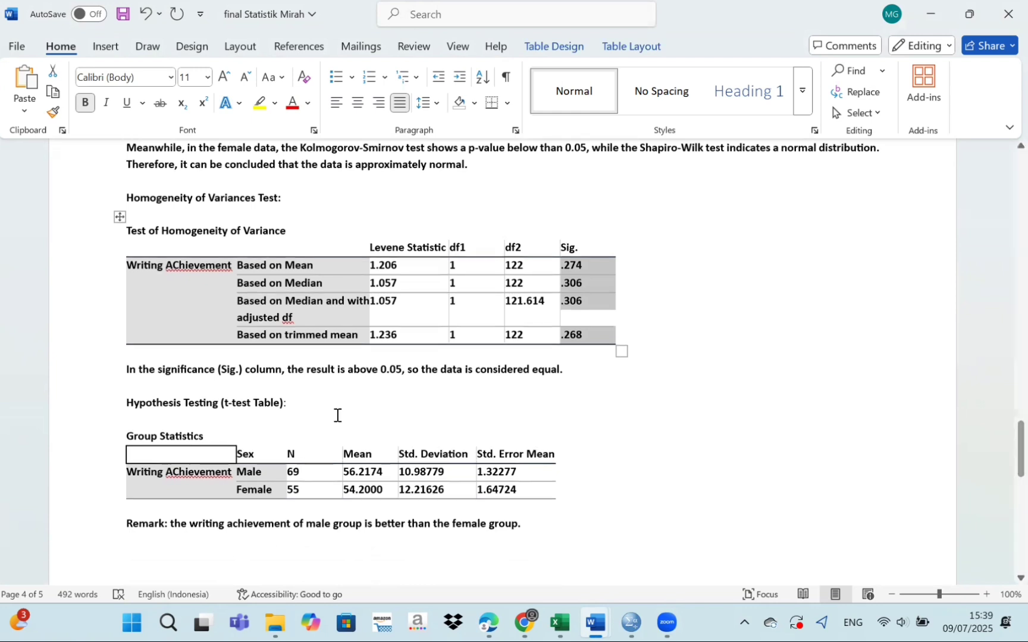
pyautogui.scroll(-2, 338, 416)
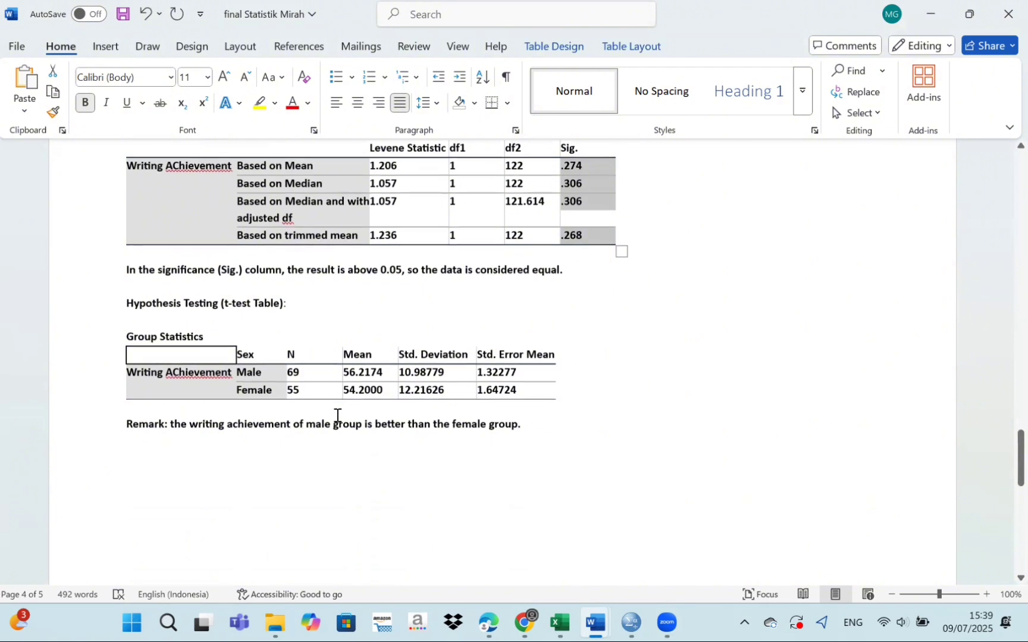
pyautogui.scroll(-2, 337, 415)
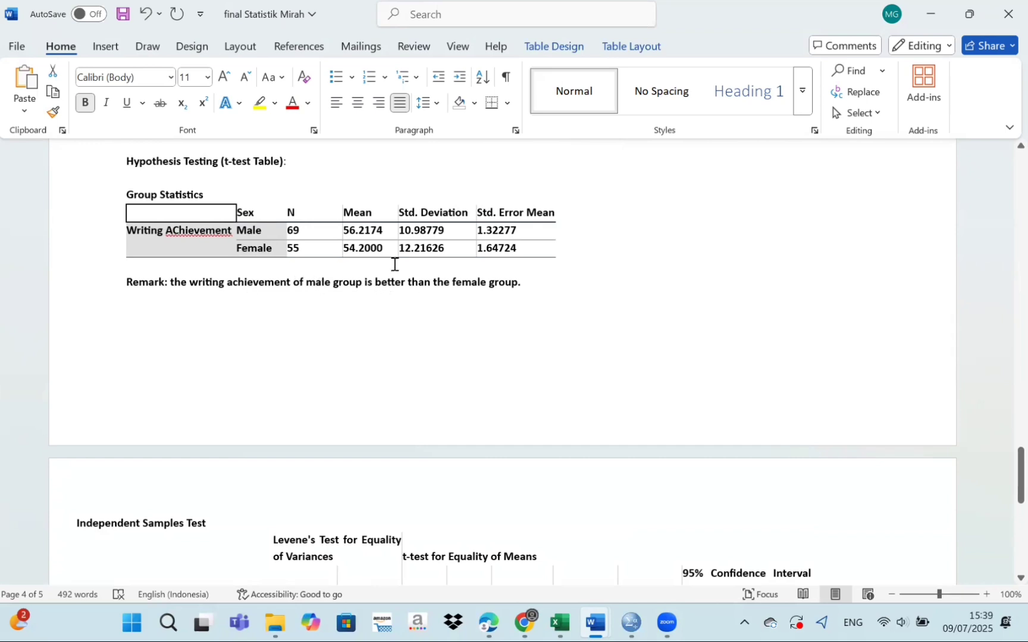
pyautogui.moveTo(344, 212); pyautogui.dragTo(386, 249)
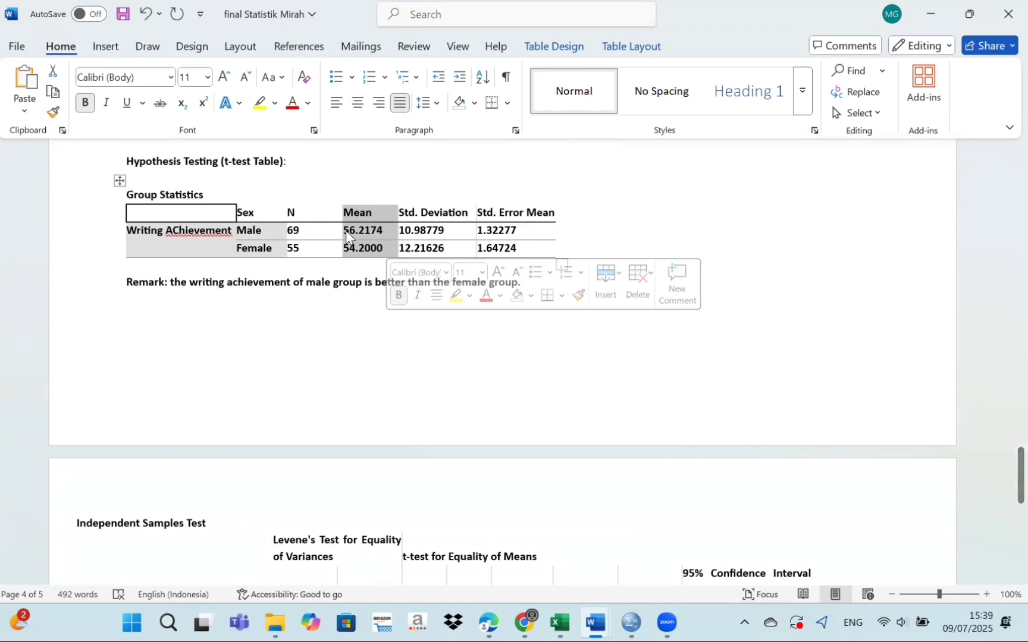
# Examine the t and df values in the Independent Samples Test table and read the test decision and conclusion below it.
pyautogui.scroll(-5, 340, 401)
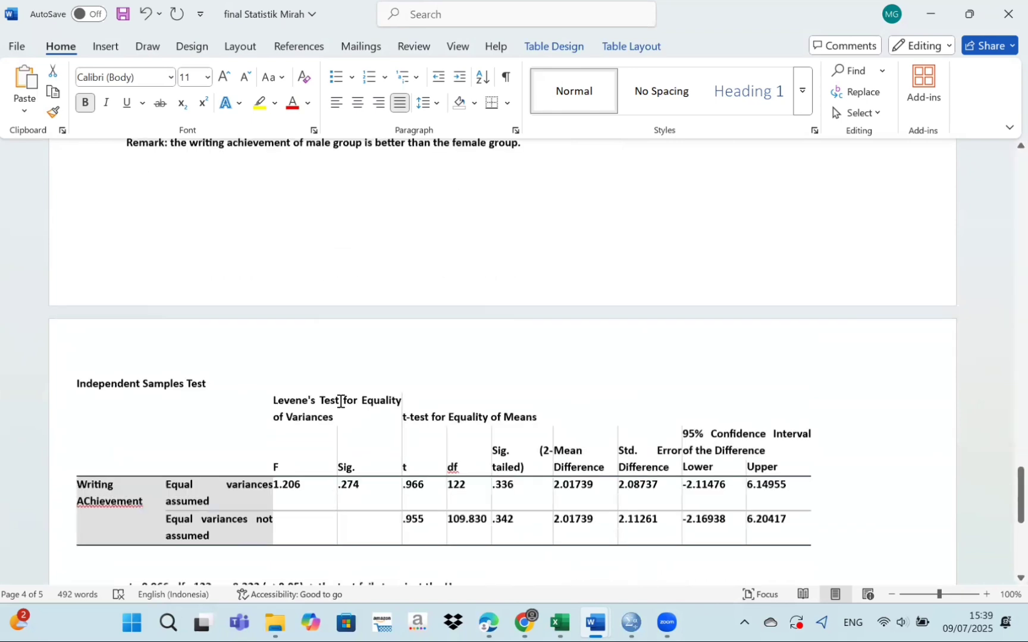
pyautogui.scroll(-2, 340, 401)
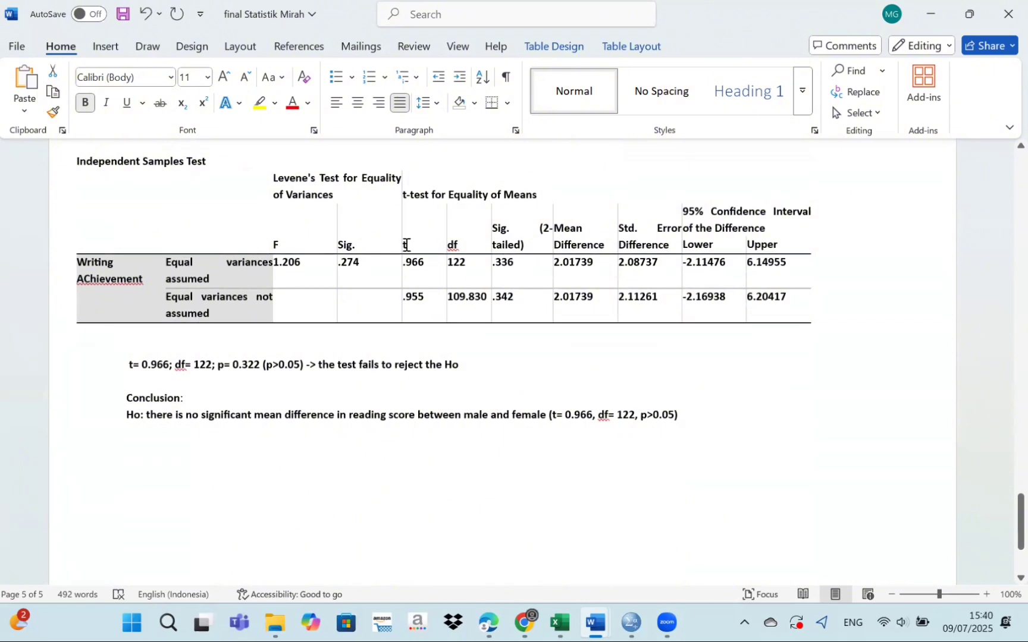
pyautogui.moveTo(407, 244); pyautogui.dragTo(435, 311)
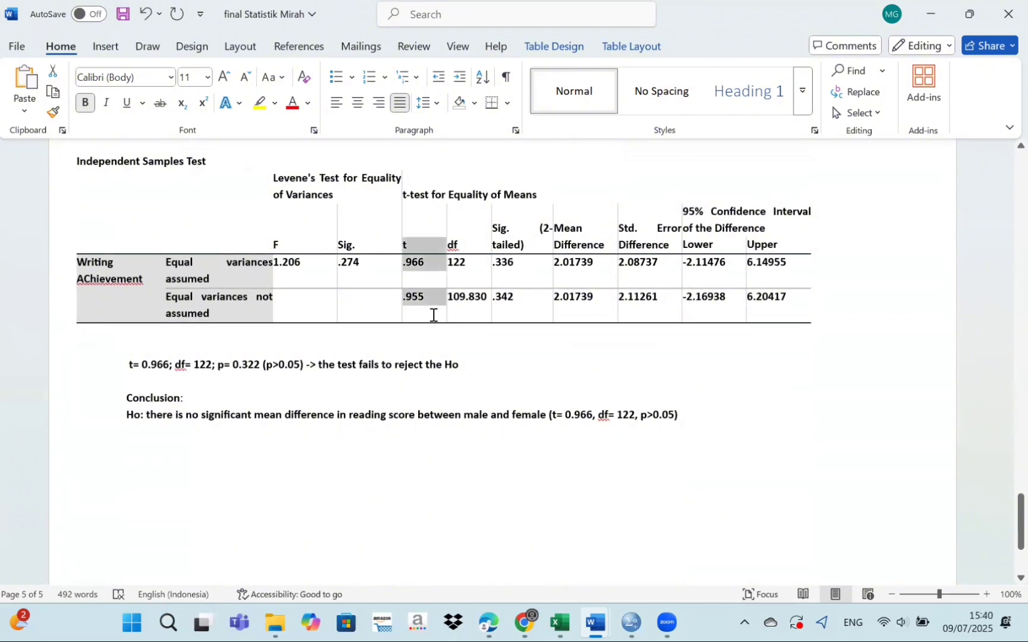
pyautogui.click(461, 223)
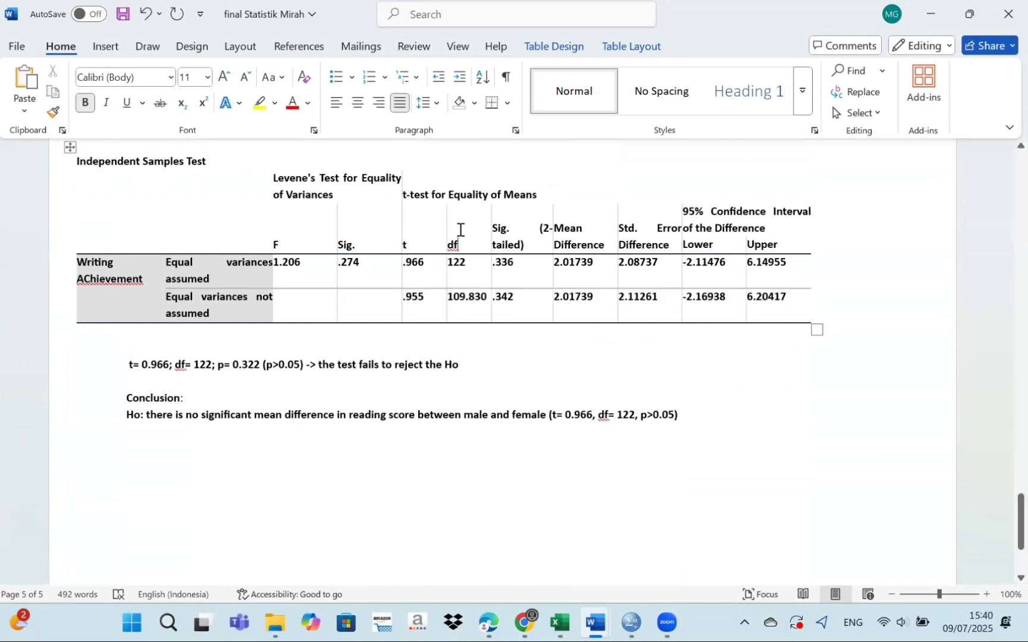
pyautogui.moveTo(466, 250); pyautogui.dragTo(476, 270)
pyautogui.click(599, 369)
pyautogui.scroll(-3, 598, 370)
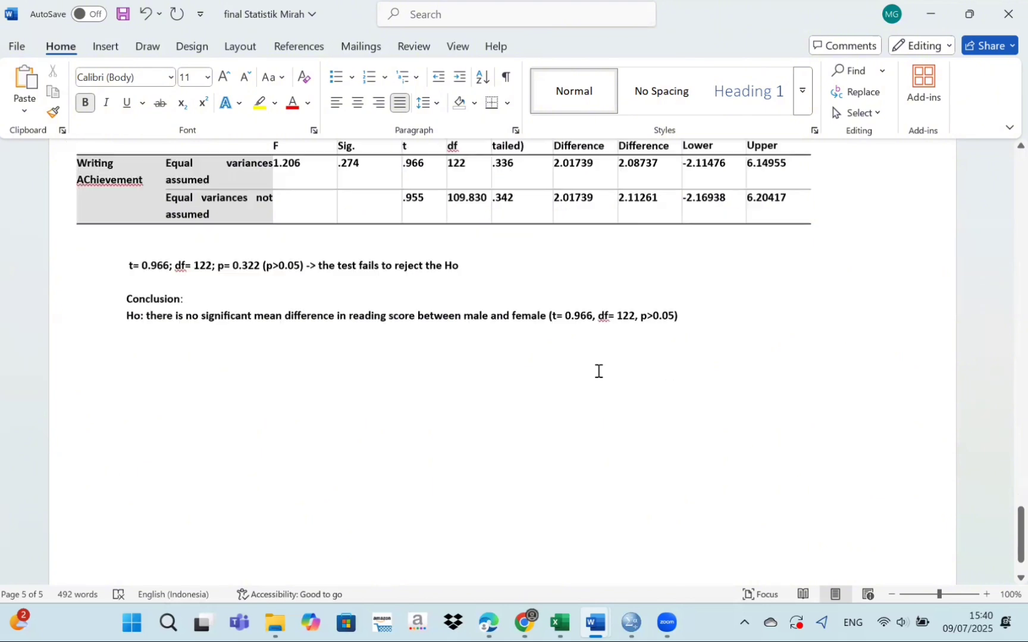
pyautogui.scroll(2, 357, 304)
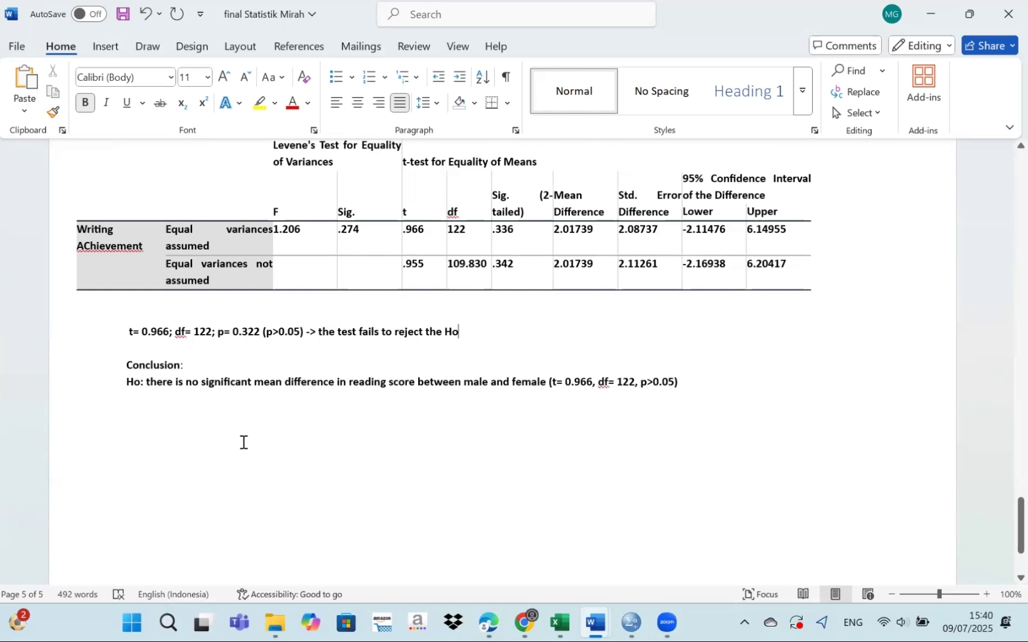
pyautogui.scroll(-2, 244, 442)
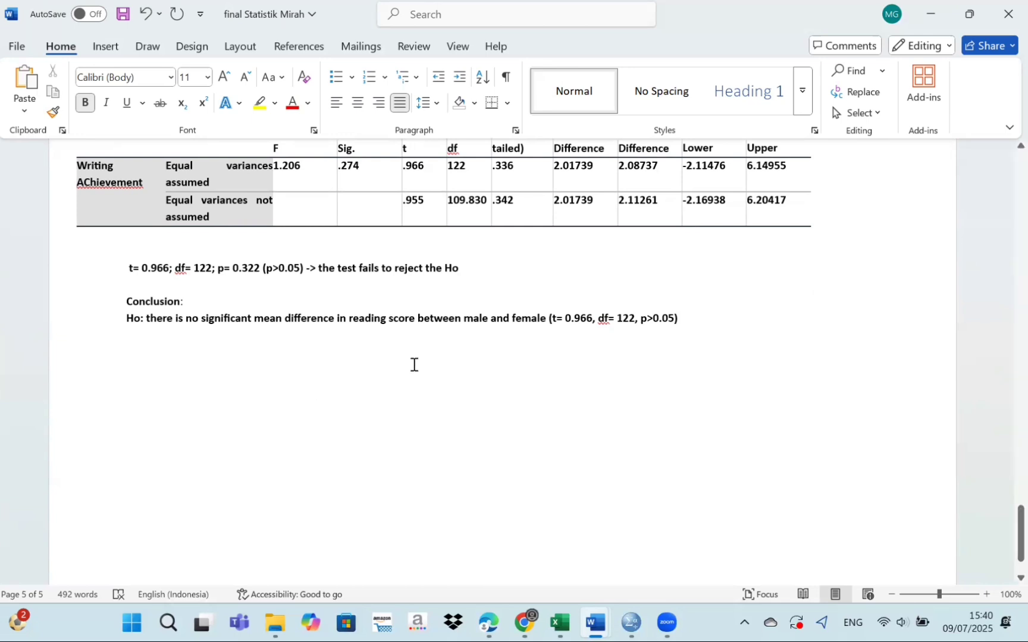
pyautogui.scroll(5, 414, 364)
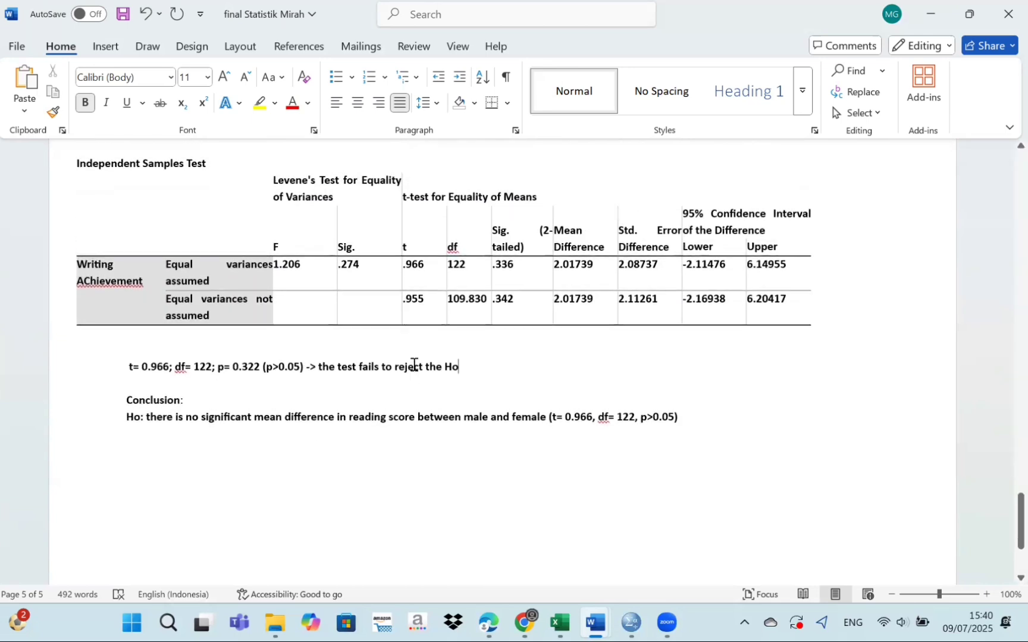
pyautogui.scroll(-2, 413, 365)
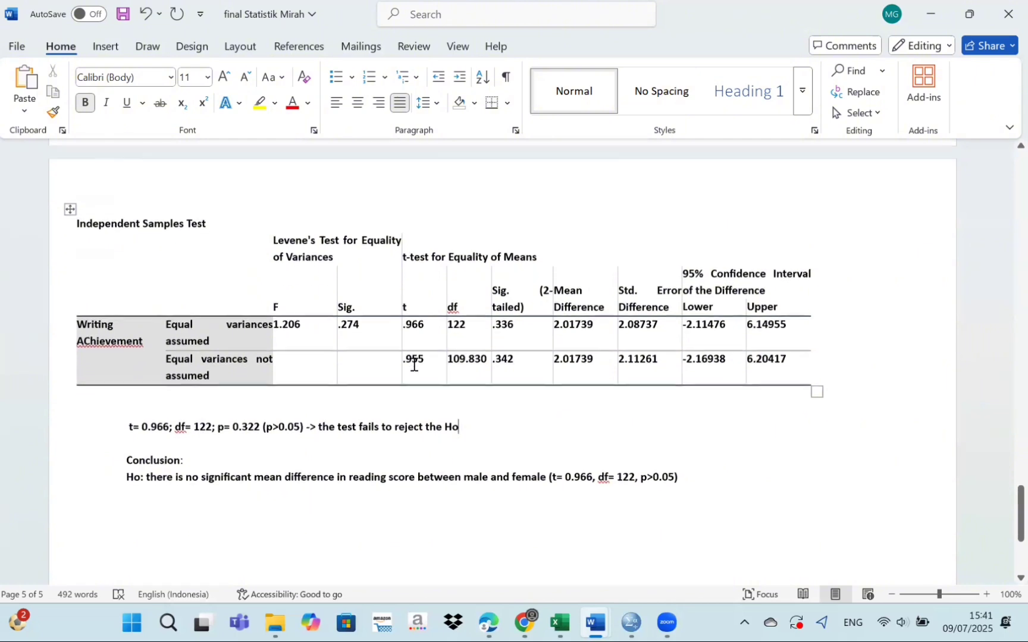